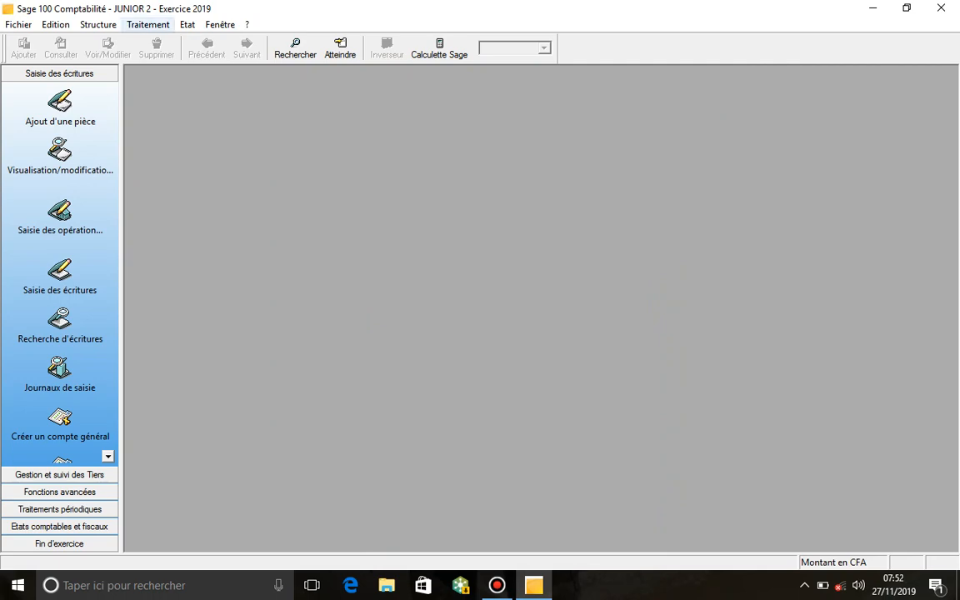
Step: Open the purchases journal JA for nov.19 in Saisie des écritures and maximise its window
click(147, 25)
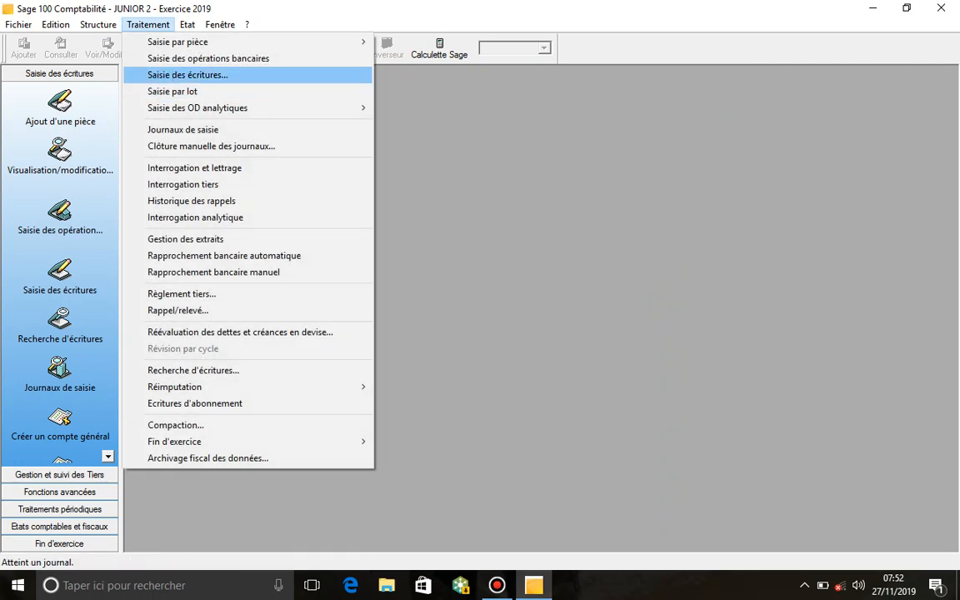
key(Return)
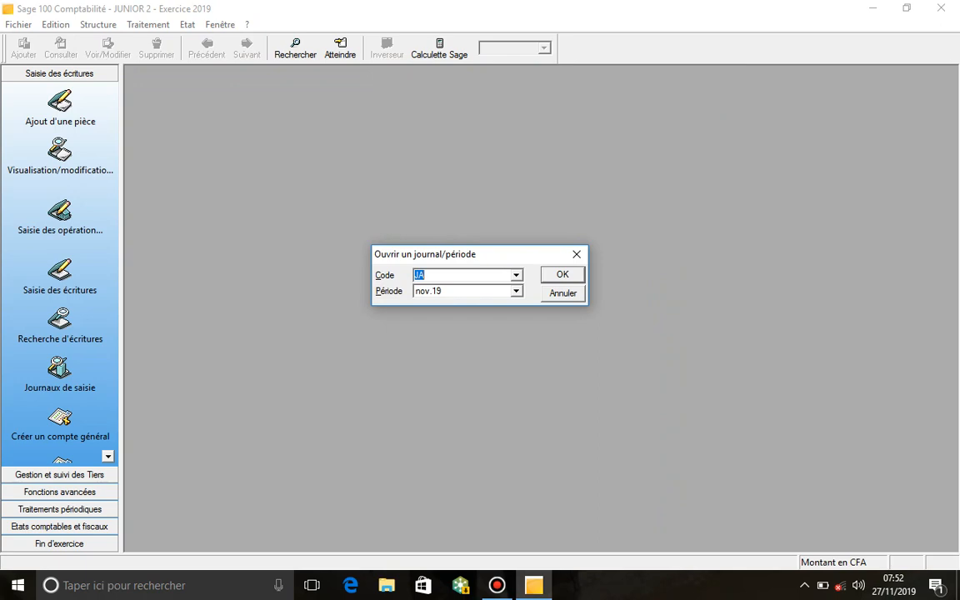
key(Return)
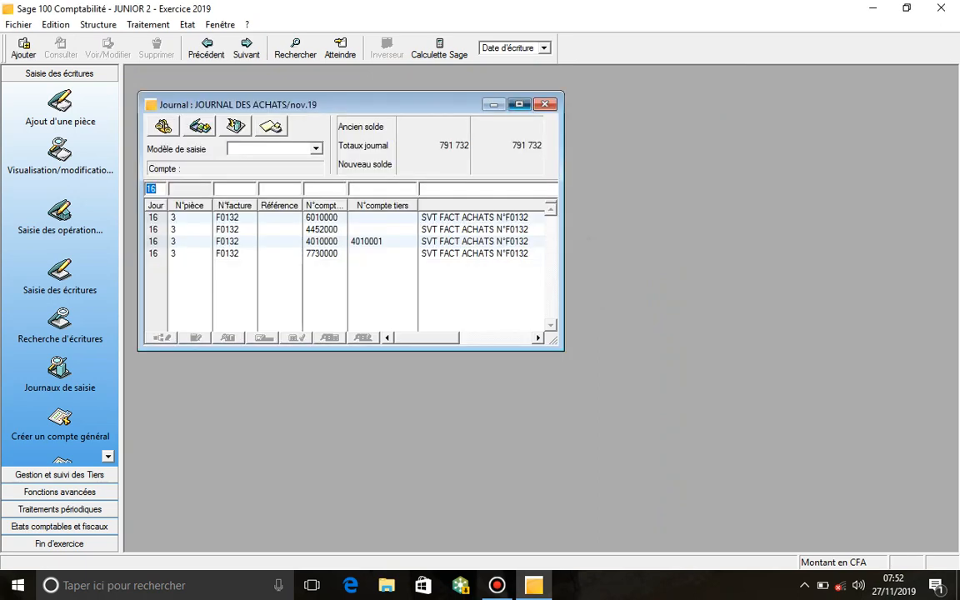
click(519, 104)
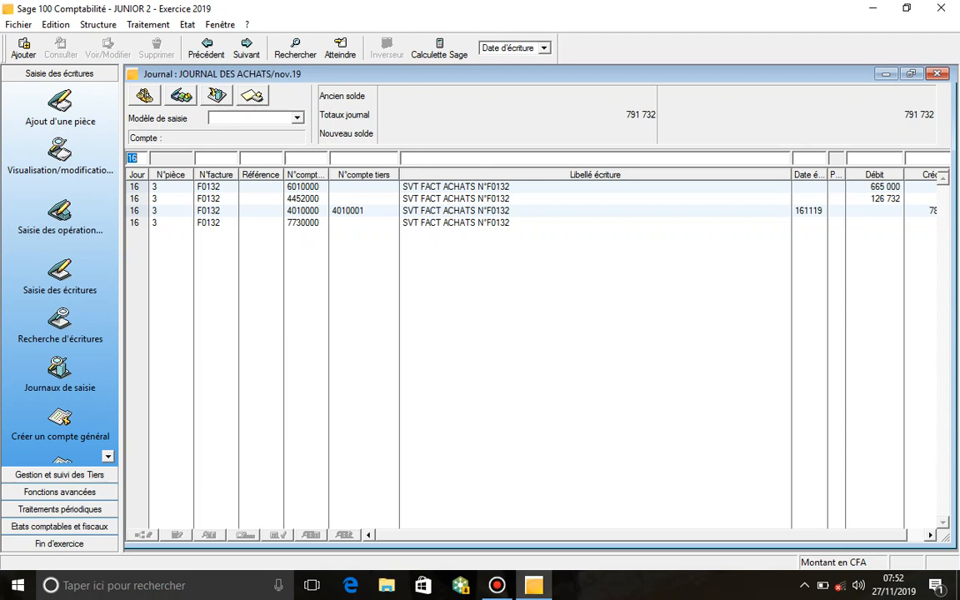
Step: Open the list of entry templates (Modèles de saisie), create a new template and maximise its window
click(98, 24)
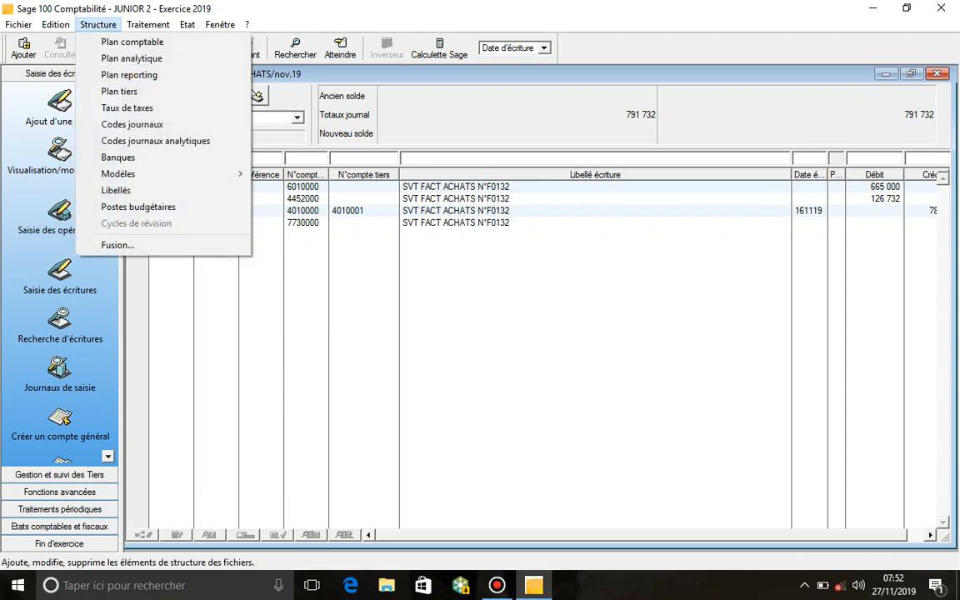
mouse_move(133, 173)
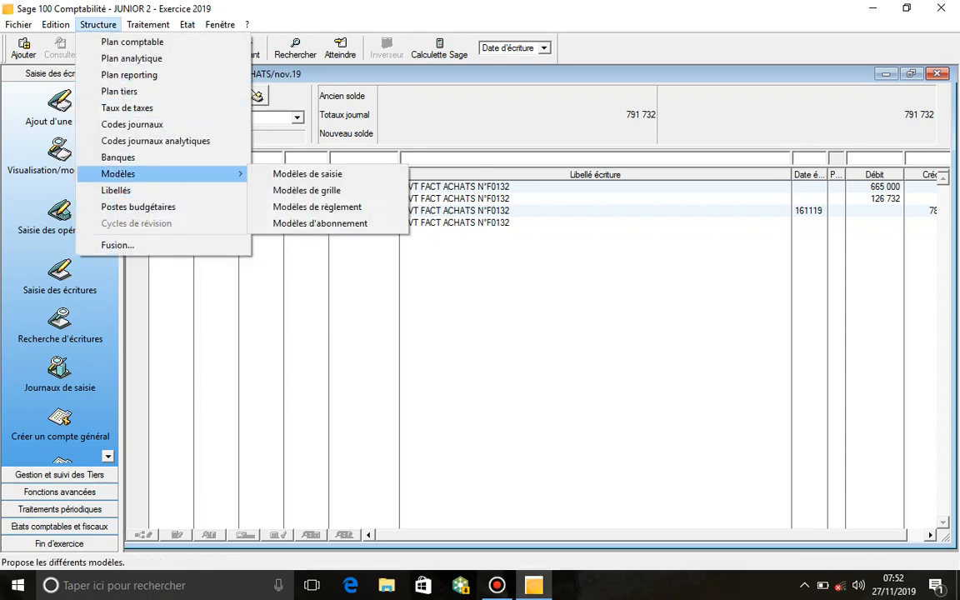
click(307, 175)
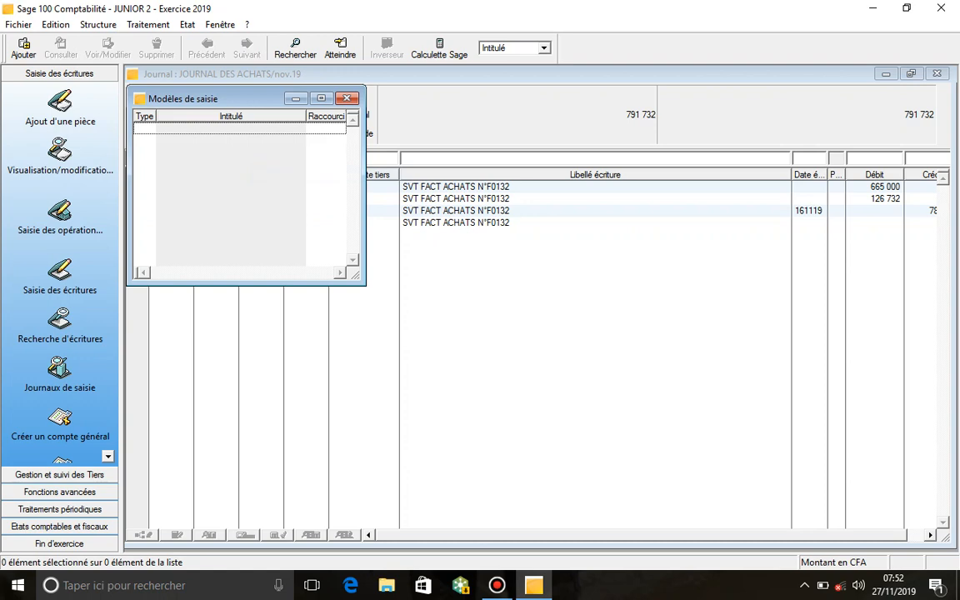
click(22, 48)
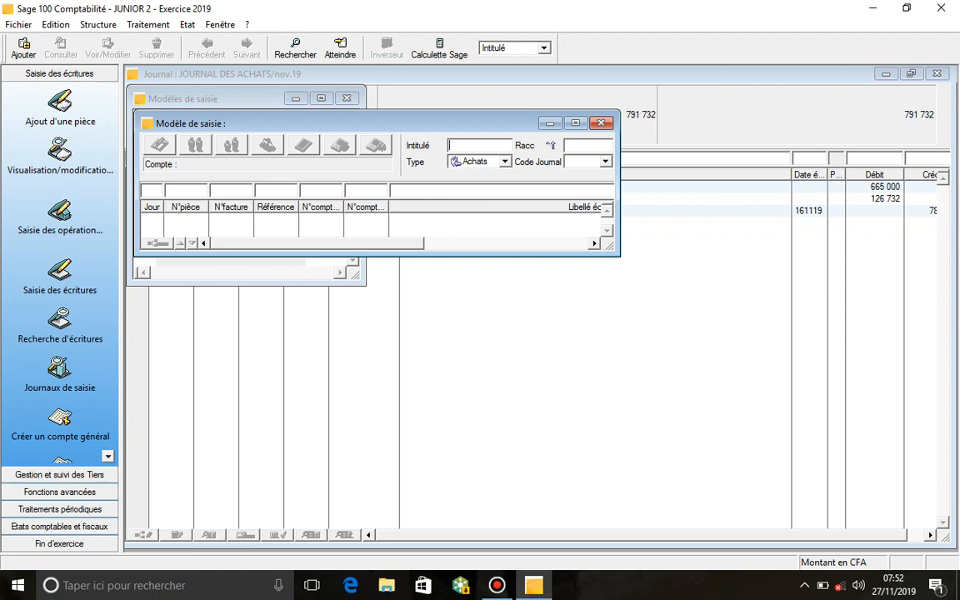
click(575, 123)
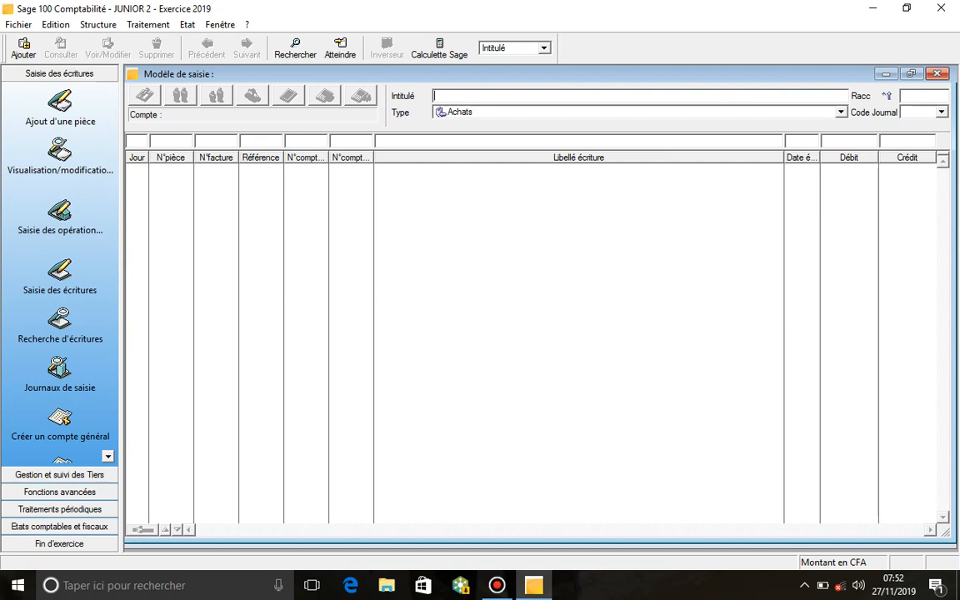
Step: Title the template ACHATS DE M/SES, with shortcut A, type Achats and journal code JA
text(ACHATS DE)
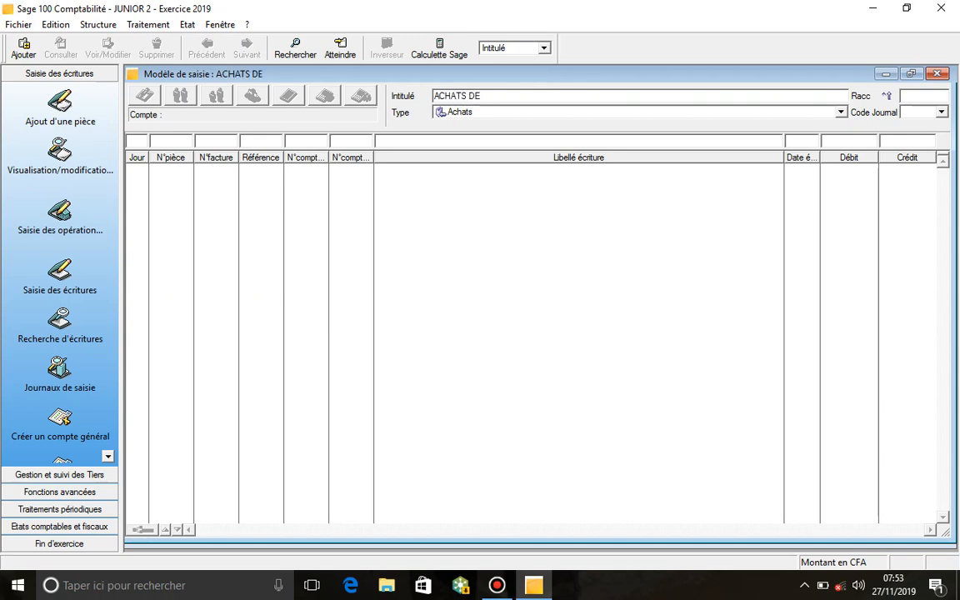
text( M/SES)
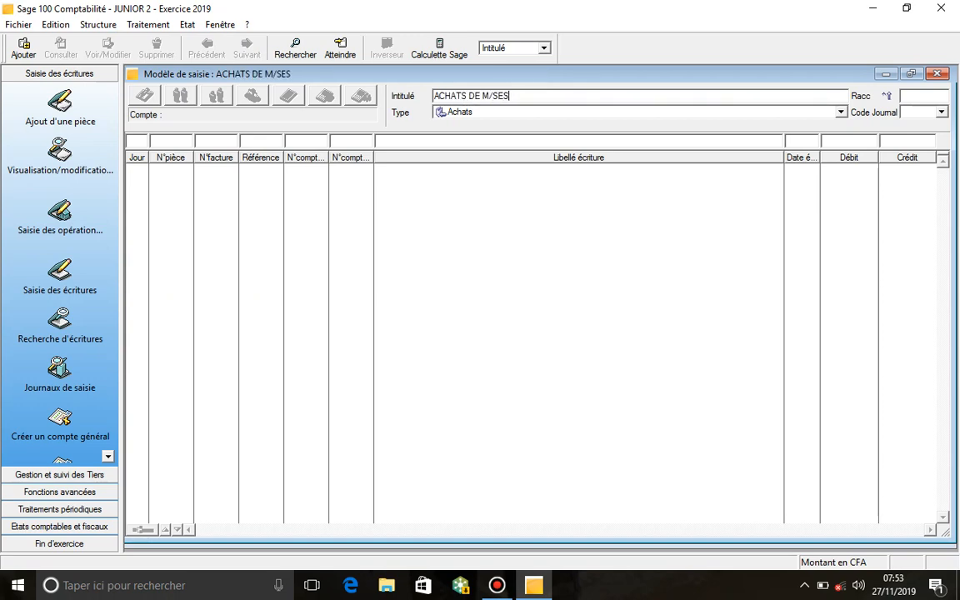
key(Tab)
text(A)
click(439, 112)
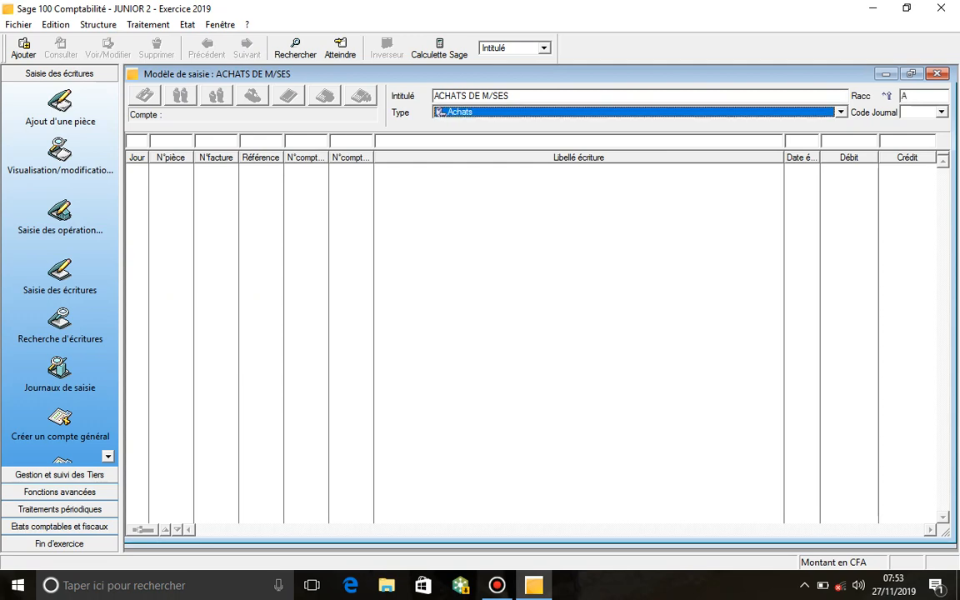
key(Tab)
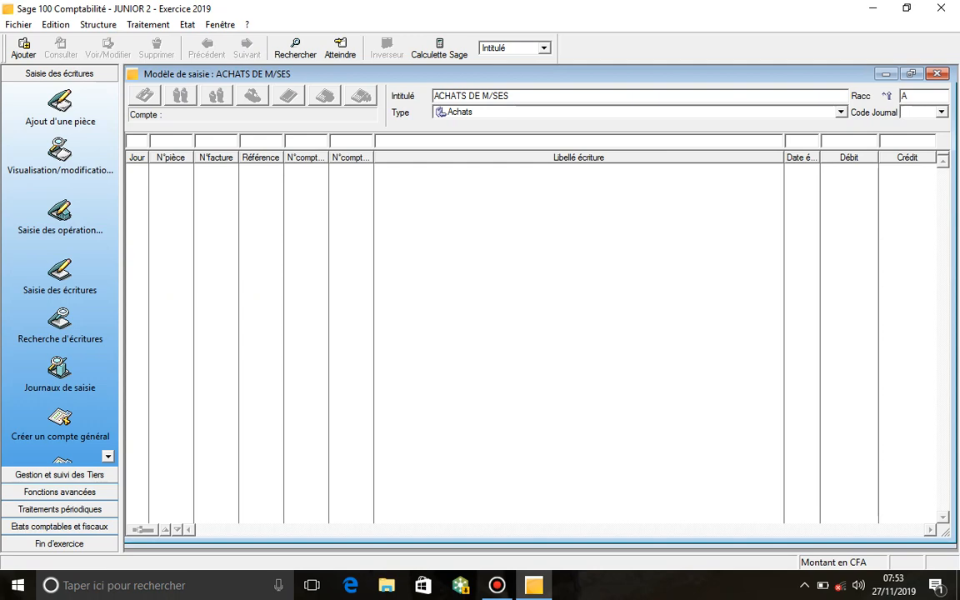
key(Down)
key(Tab)
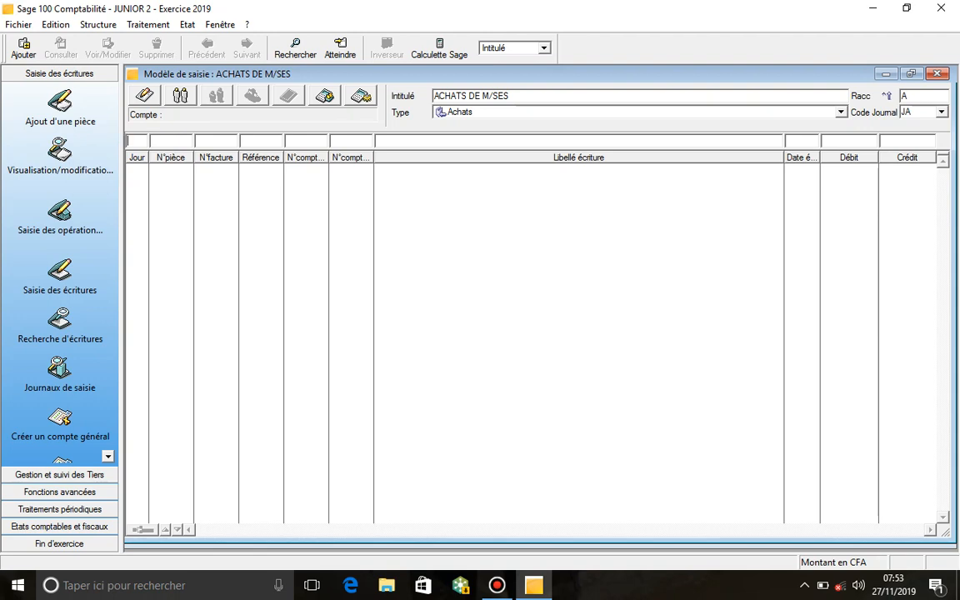
Step: On the first template line, set day, piece number, invoice number and reference to manual entry, with general account 6010000
click(144, 95)
key(Tab)
click(144, 95)
key(Tab)
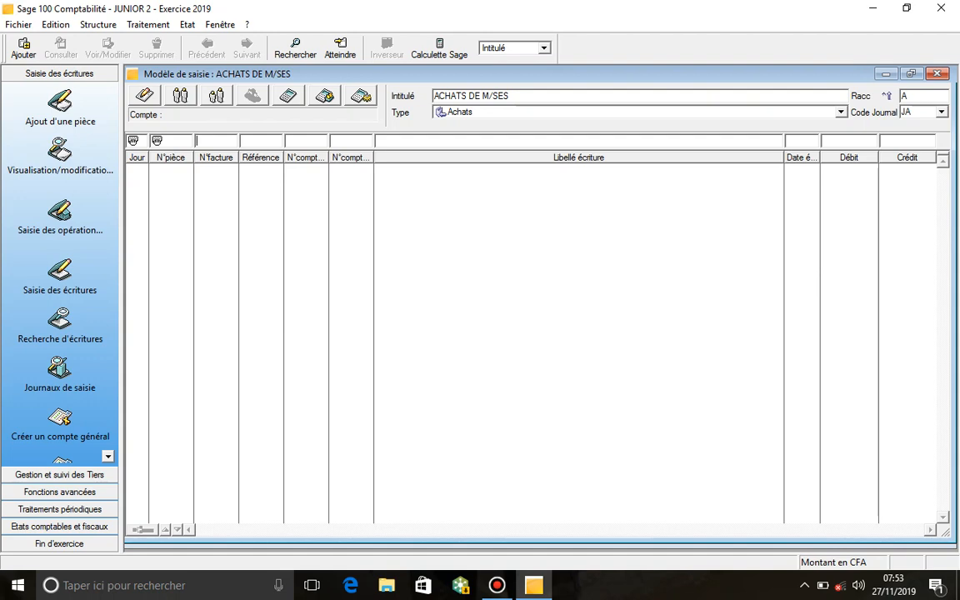
click(144, 95)
key(Tab)
click(144, 95)
text(601)
key(Tab)
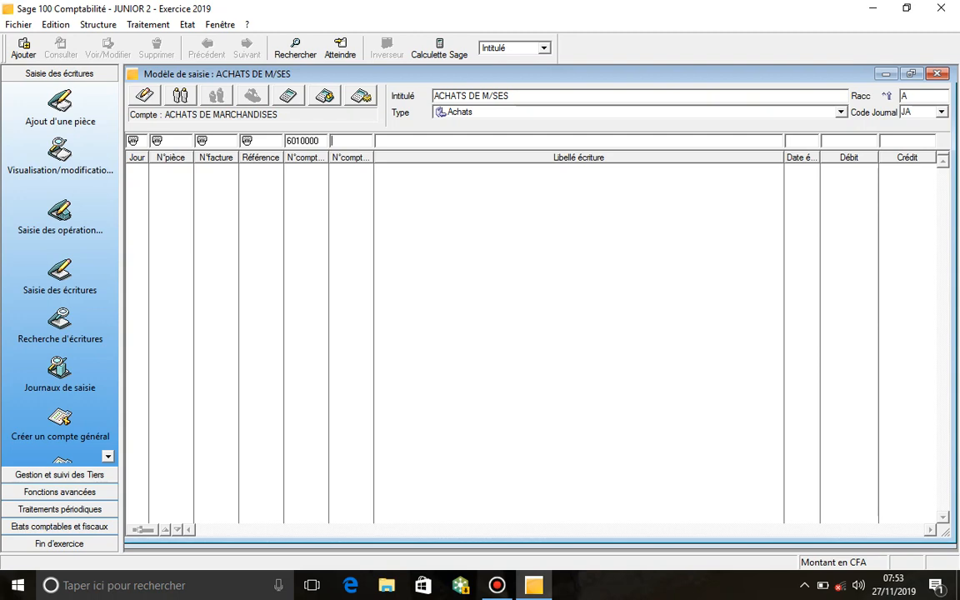
Step: Complete the first line with label "SVT FACT N°" and manual entry for third-party account, due date and debit, and save it
key(F5)
key(Tab)
text(SVT FACT)
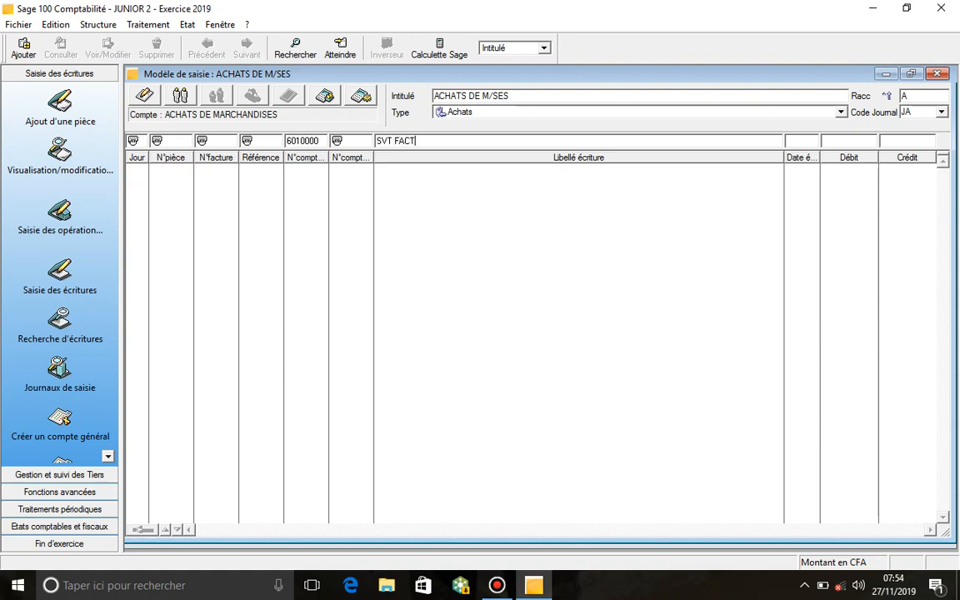
text( N°)
key(Tab)
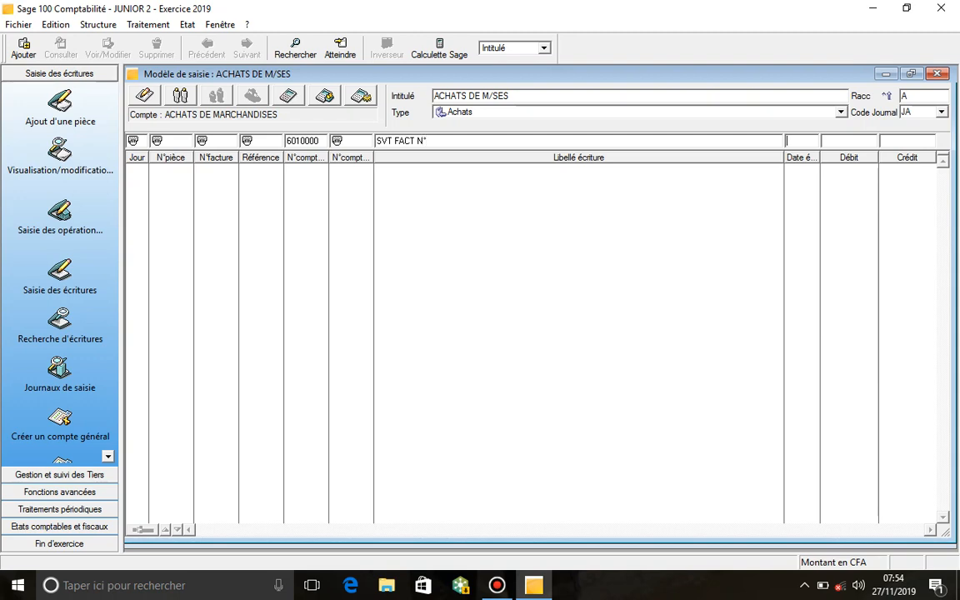
click(144, 95)
key(Tab)
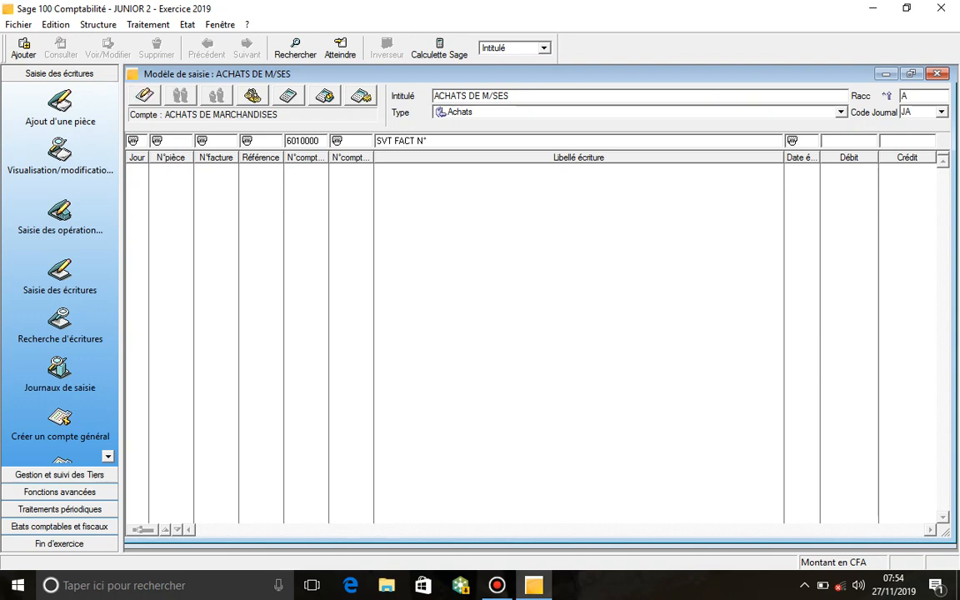
click(144, 96)
key(Return)
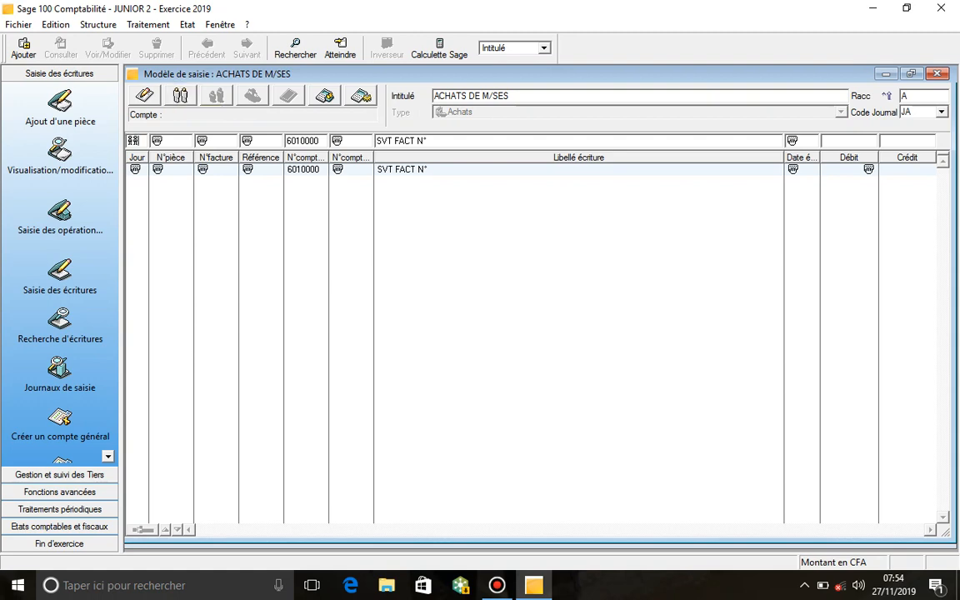
Step: On the second template line, set day, piece number, invoice number and reference to repeat the previous line
click(180, 95)
click(180, 95)
key(Tab)
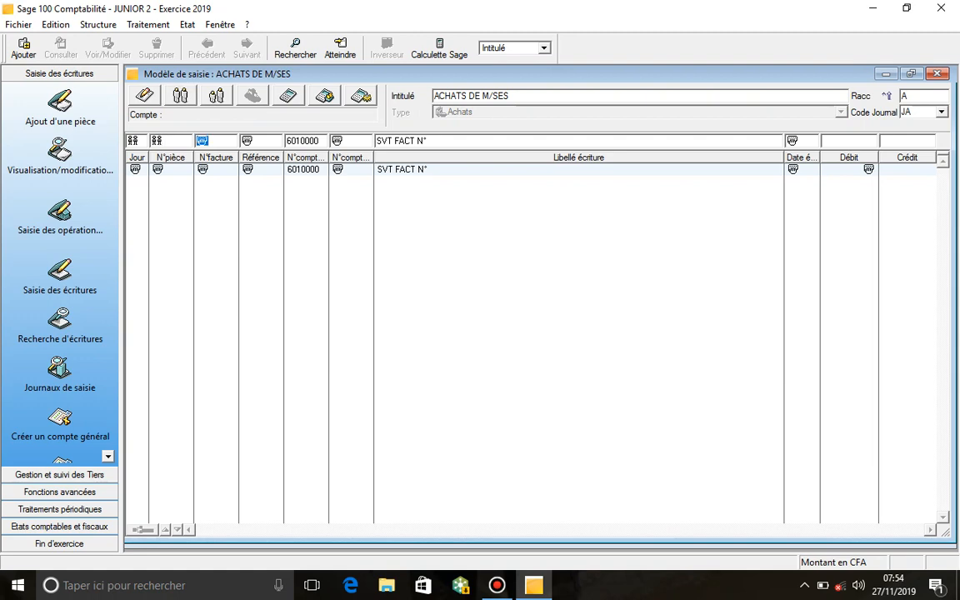
click(180, 95)
key(Tab)
click(180, 95)
key(Tab)
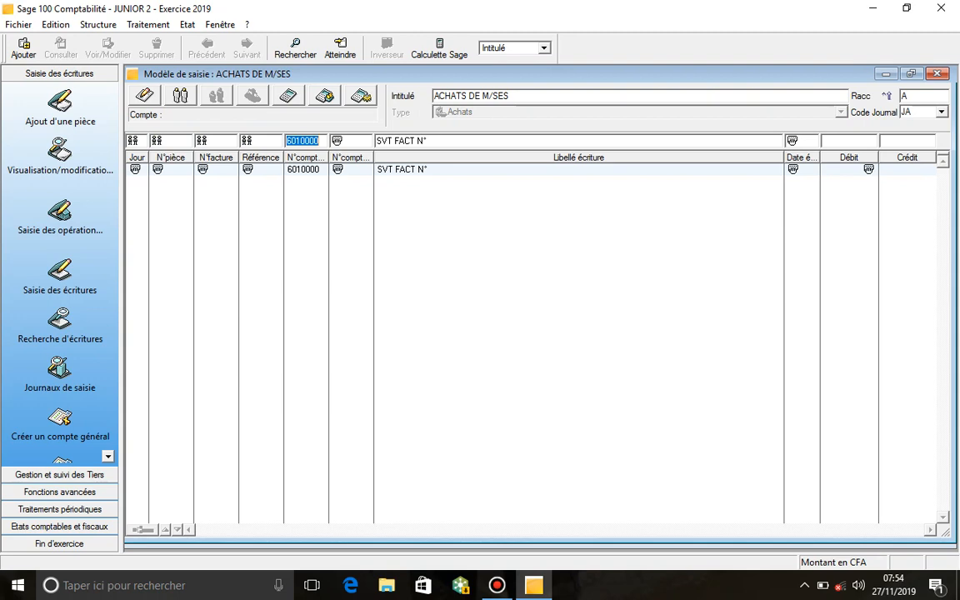
Step: Complete the second line with account 4452000, repeated label and due date, and manual debit entry, and save it
text(4452)
key(Tab)
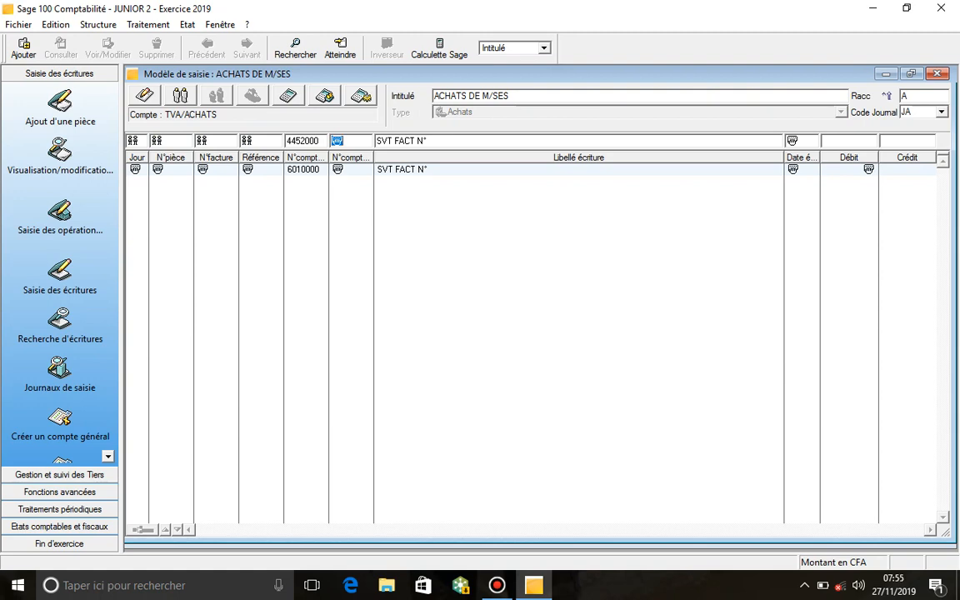
key(Tab)
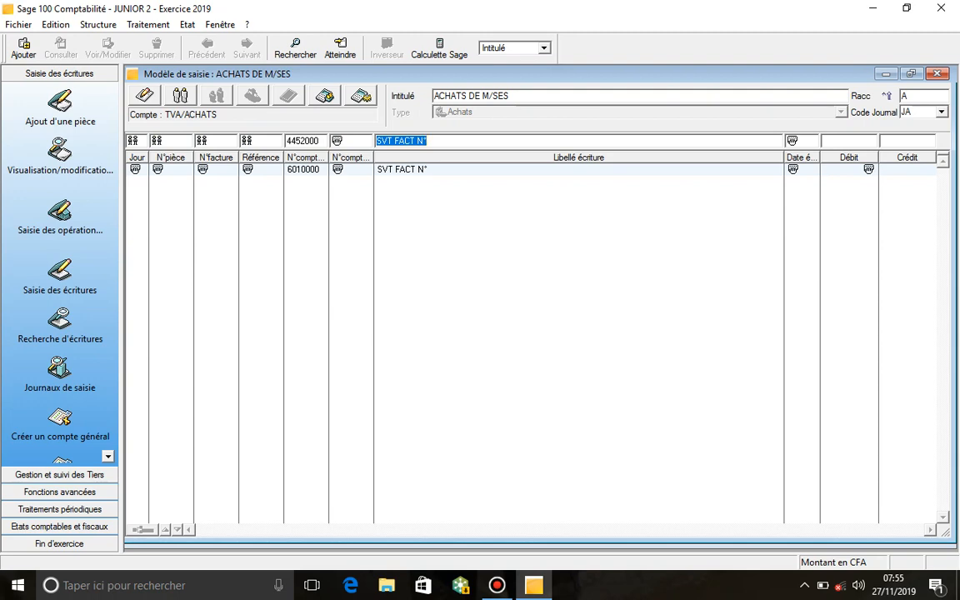
key(F6)
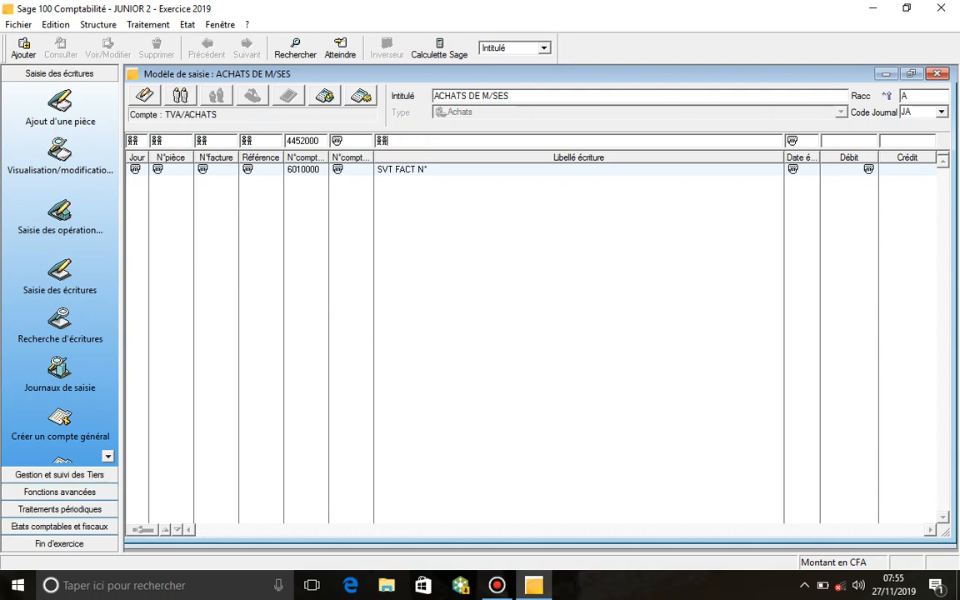
key(Tab)
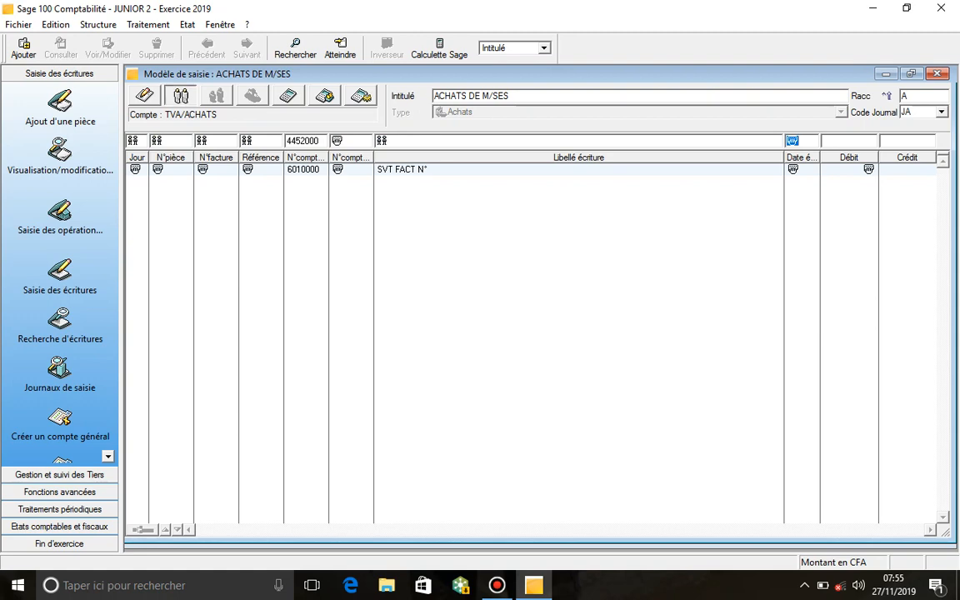
click(180, 96)
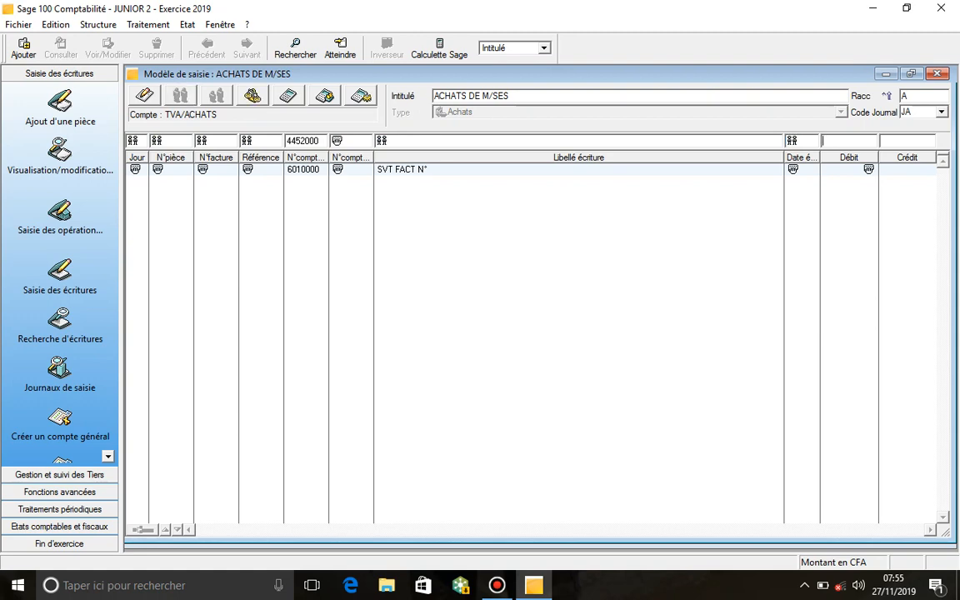
key(Tab)
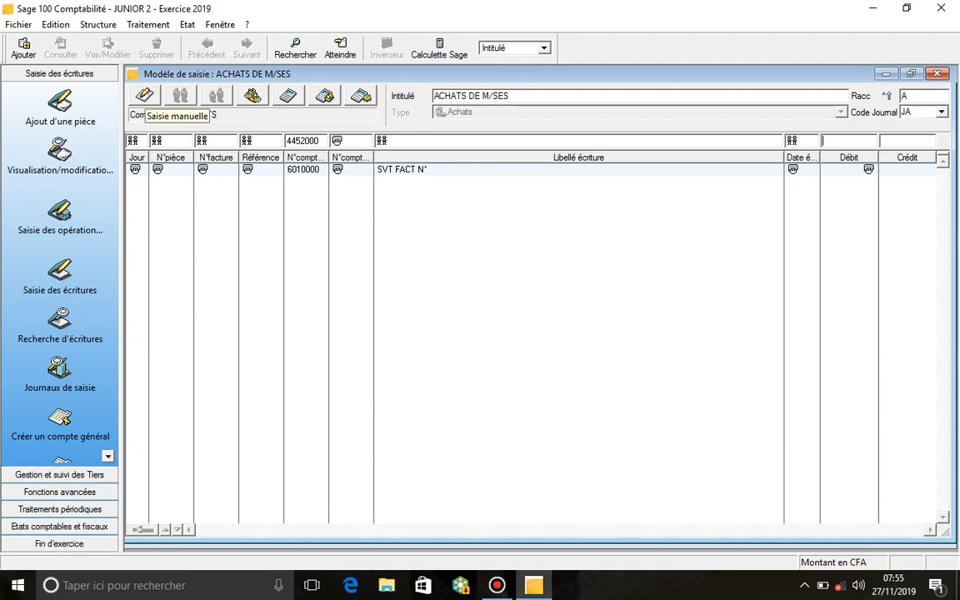
click(144, 95)
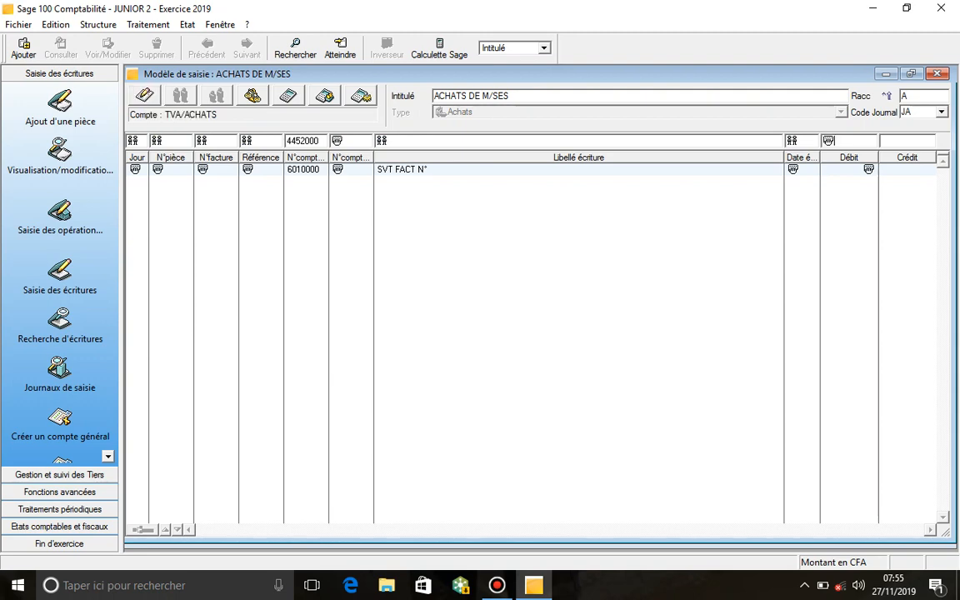
key(Return)
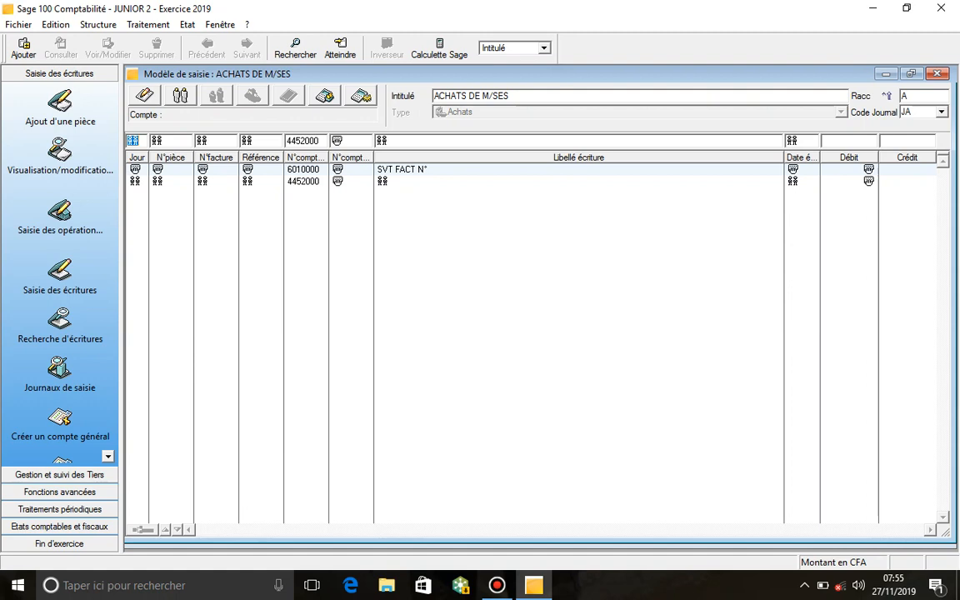
Step: Start the third template line with general account 4010000, keeping day, piece number, invoice number and reference repeated
key(Tab)
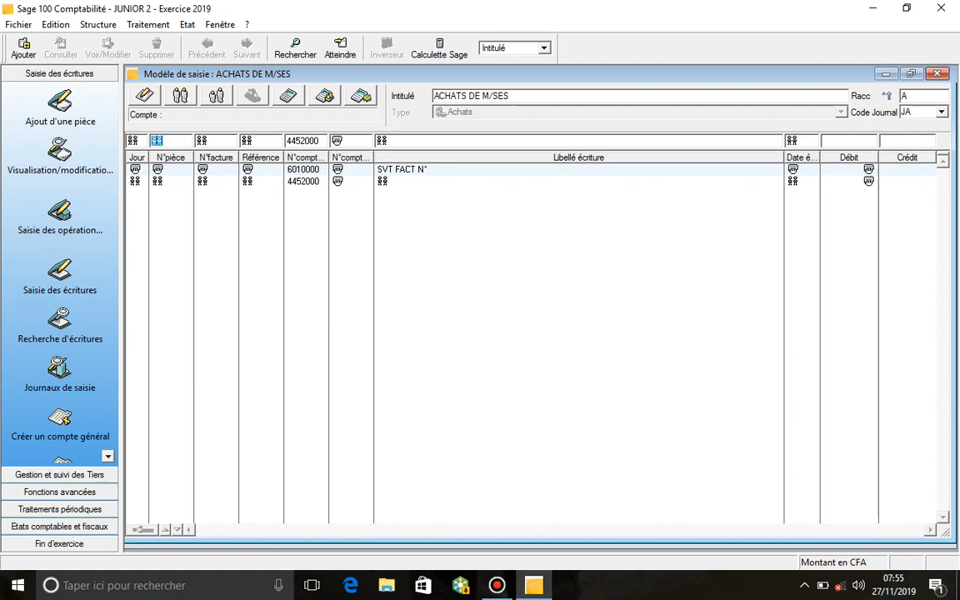
key(Tab)
key(Tab)
key(Tab)
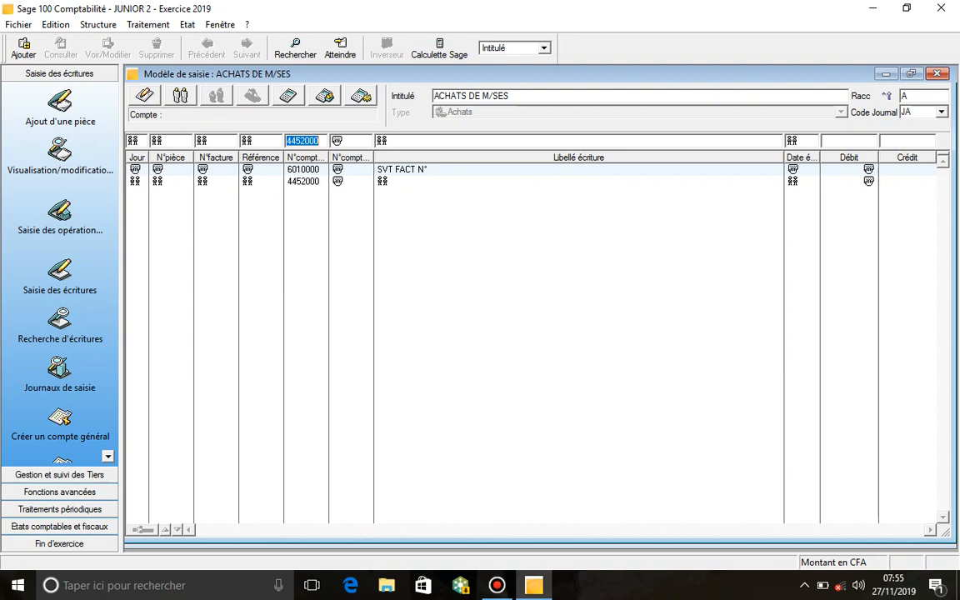
text(401)
key(Tab)
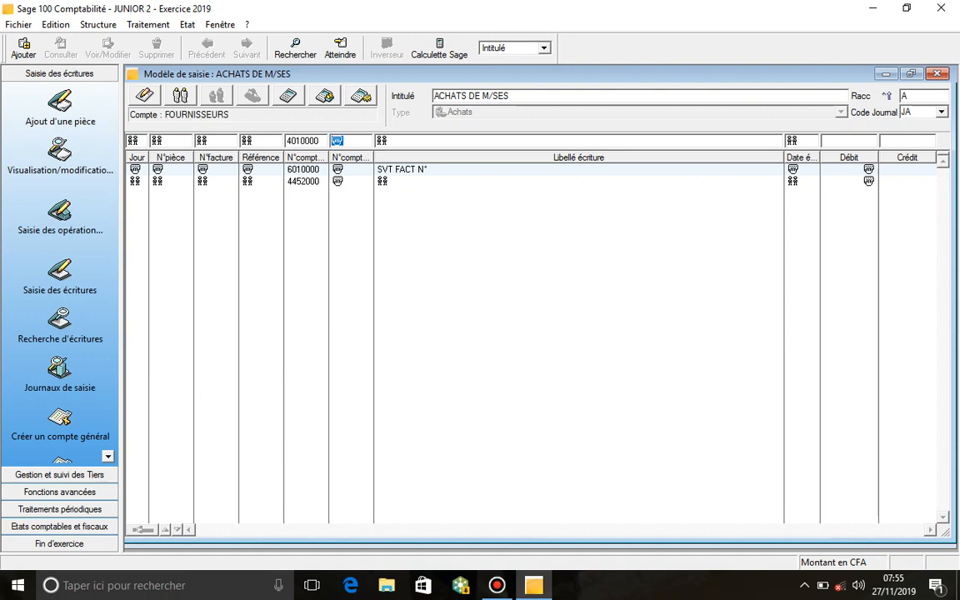
Step: Complete the 4010000 line with manual third-party account, repeated label and due date, and manual credit entry, and save it
key(Tab)
key(Tab)
key(Tab)
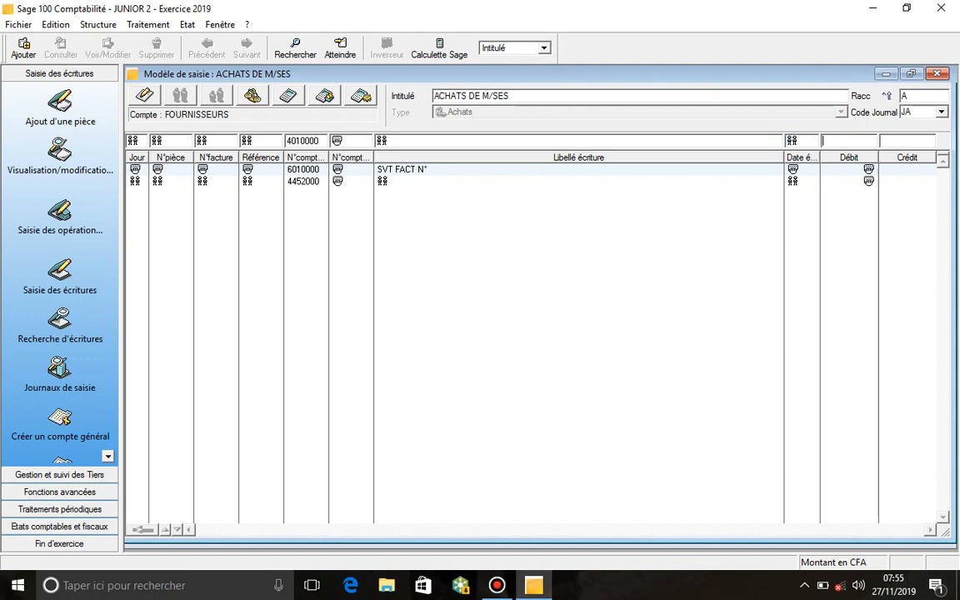
key(Tab)
key(Return)
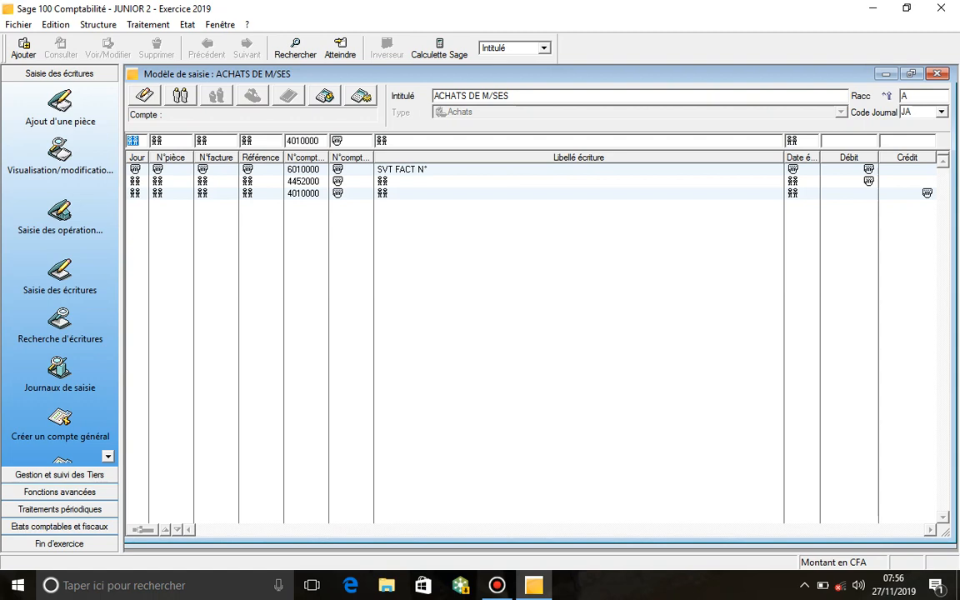
Step: Start the fourth template line with general account 7730000, keeping day, piece number, invoice number and reference repeated
key(Tab)
key(Tab)
key(Tab)
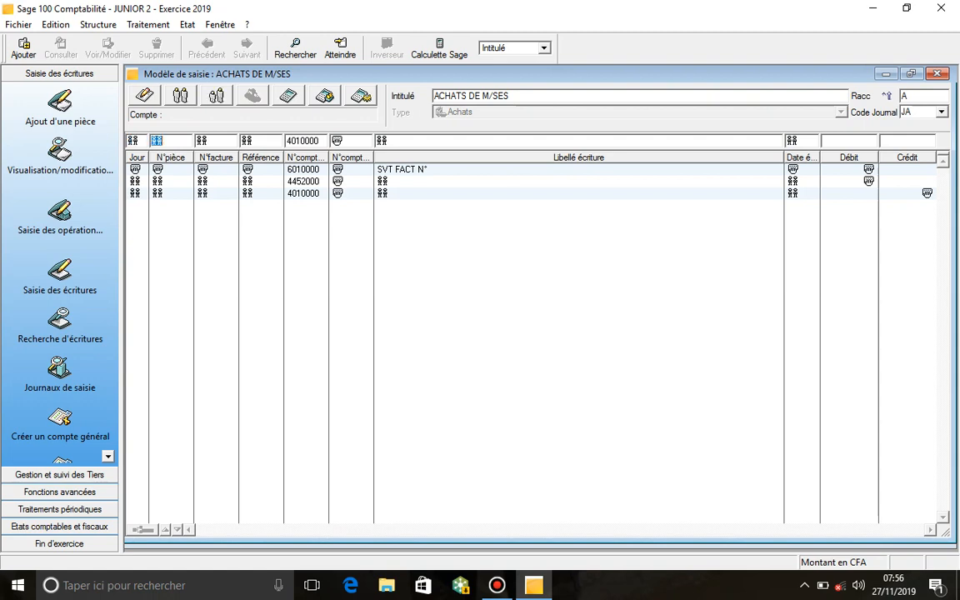
key(Tab)
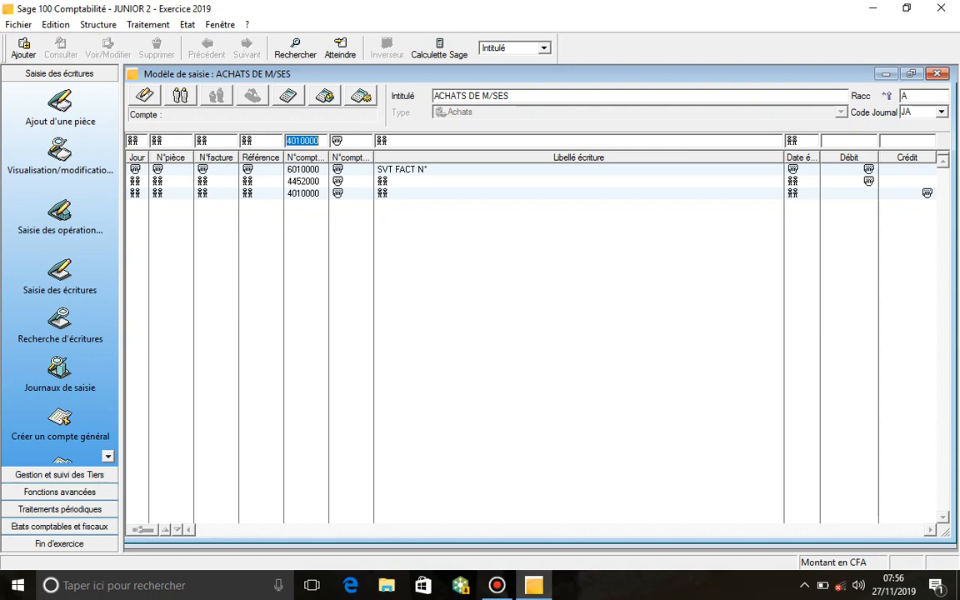
text(773)
key(Tab)
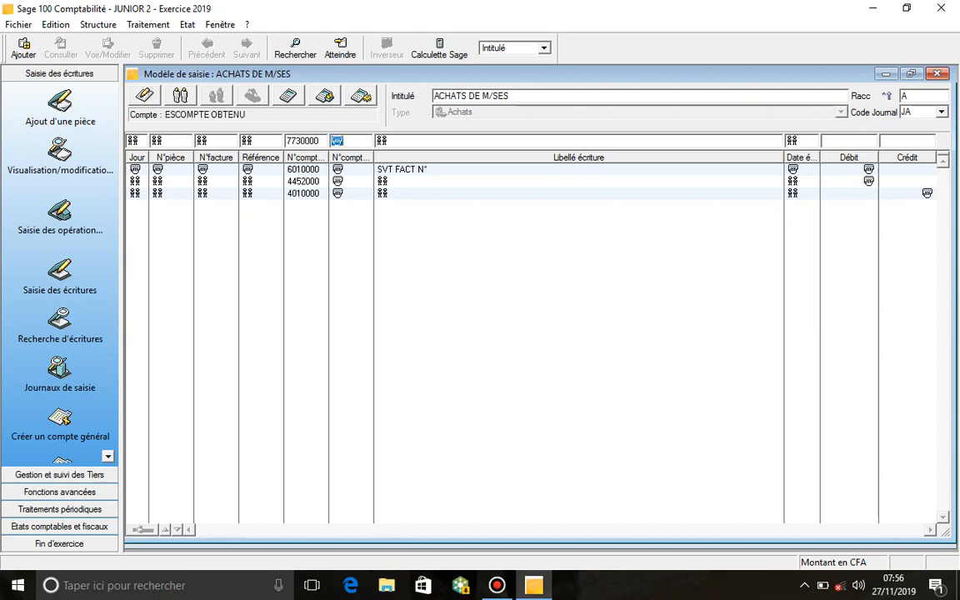
Step: Complete the 7730000 line with manual third-party account, repeated label and due date, and manual credit entry, and save it
key(Tab)
key(Tab)
key(Tab)
key(Tab)
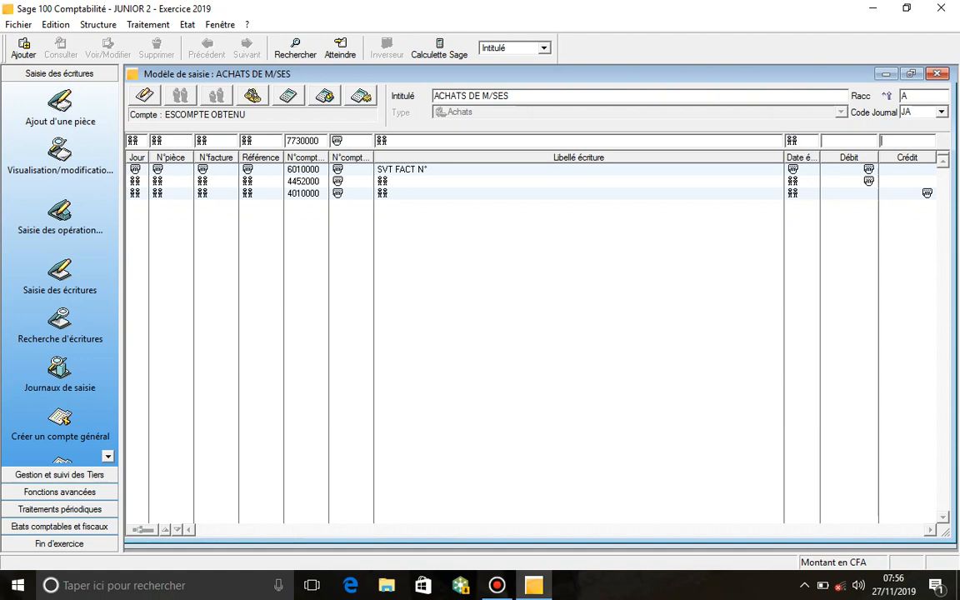
click(144, 95)
key(Return)
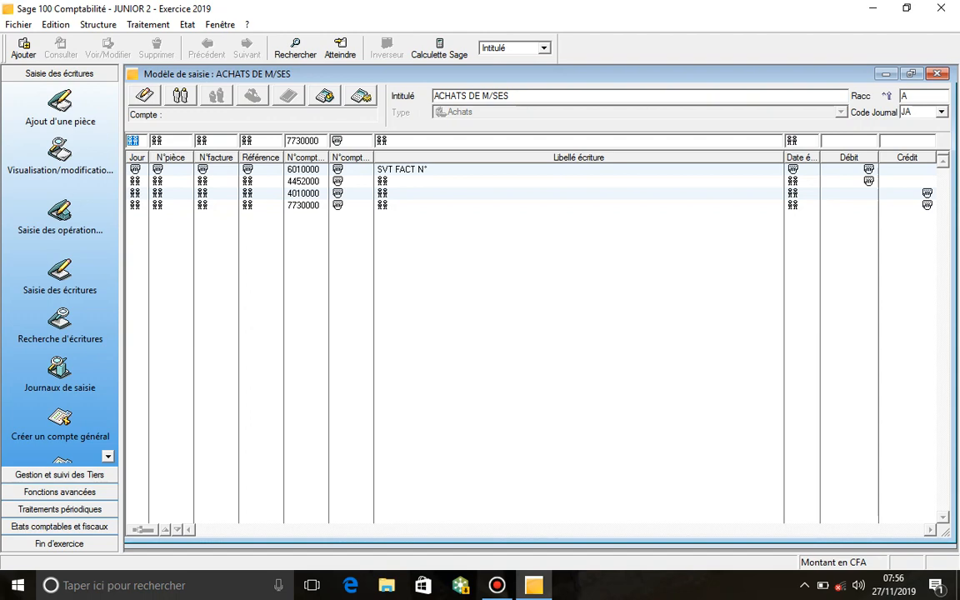
Step: Extend the template's title to ACHATS DE M/SES AVEC ESCOMPTE and validate the template
click(510, 96)
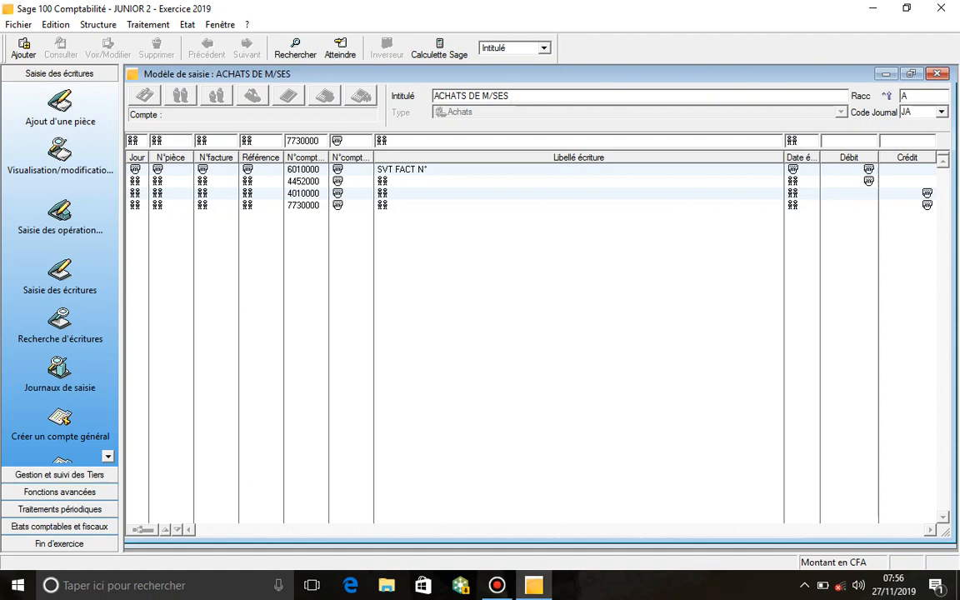
text(AVEC ESCOMPTE)
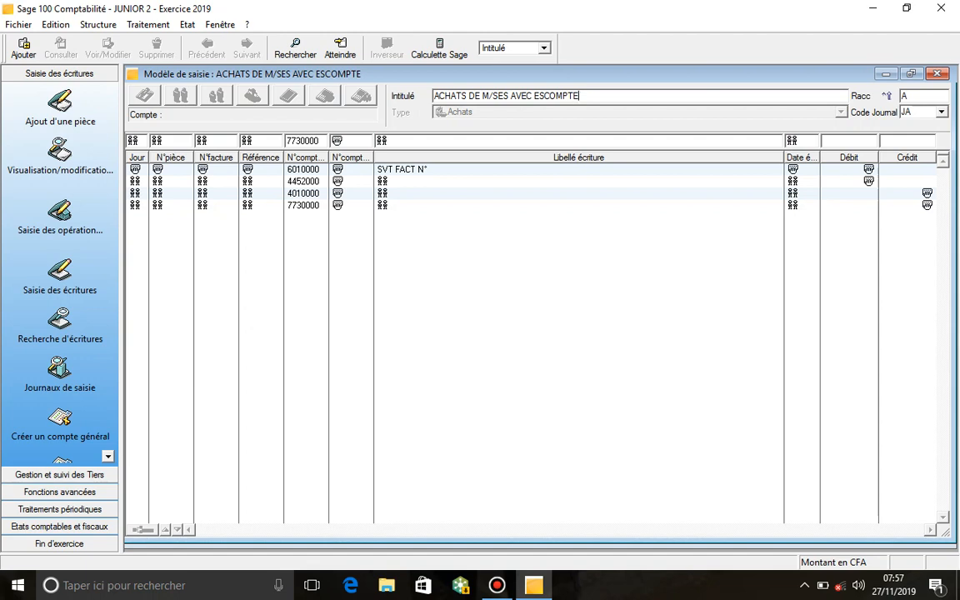
key(Return)
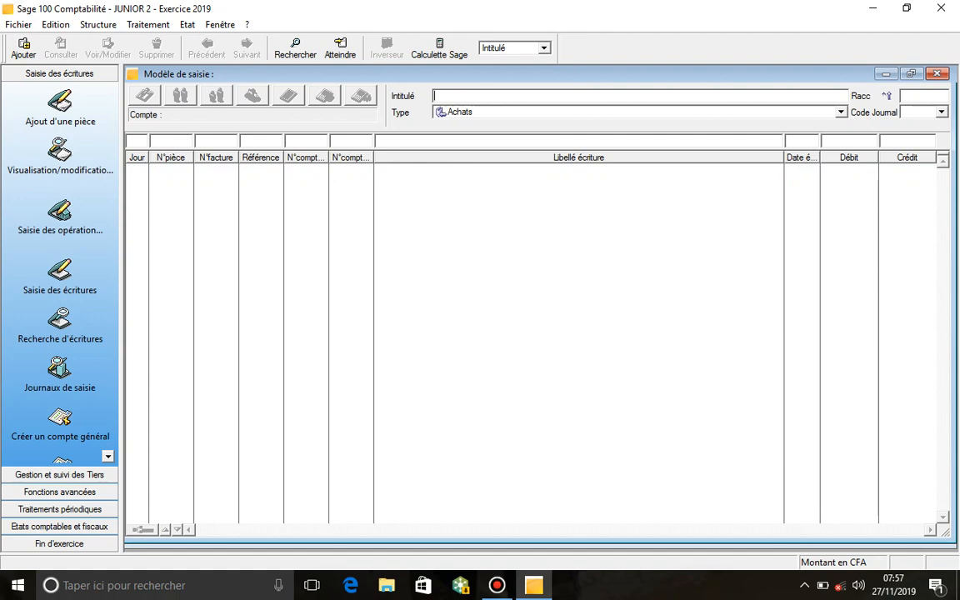
Step: Title the new blank entry template ACHATS DE M/SES SANS ESCOMPTE
text(ACHATS DE M/E)
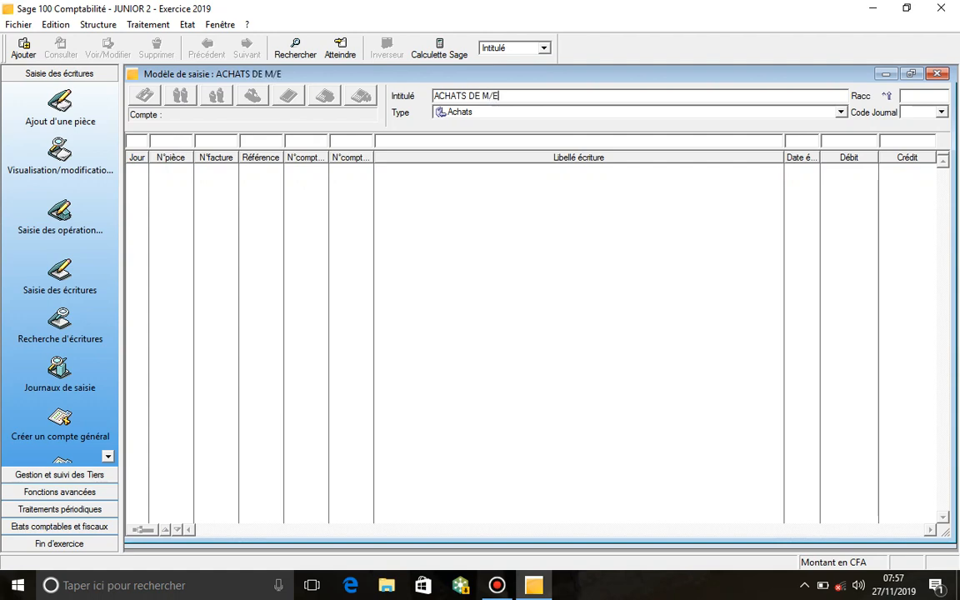
key(BackSpace)
text(SES SANS S)
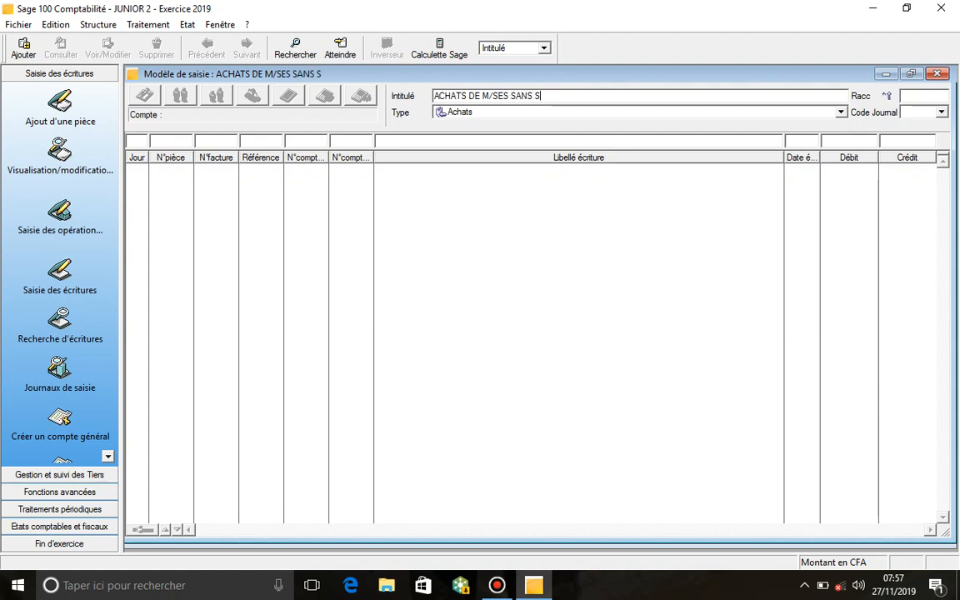
key(BackSpace)
text(ESCOMPTE)
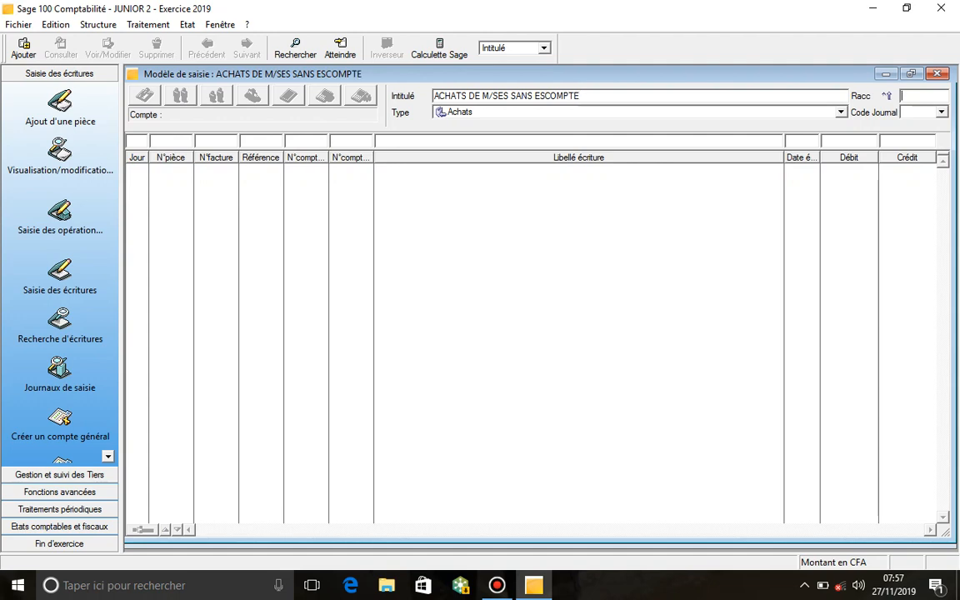
Step: Give the new purchase template the shortcut AC and journal code JA
key(Tab)
text(AC)
key(Tab)
key(Tab)
key(Down)
key(Return)
key(Tab)
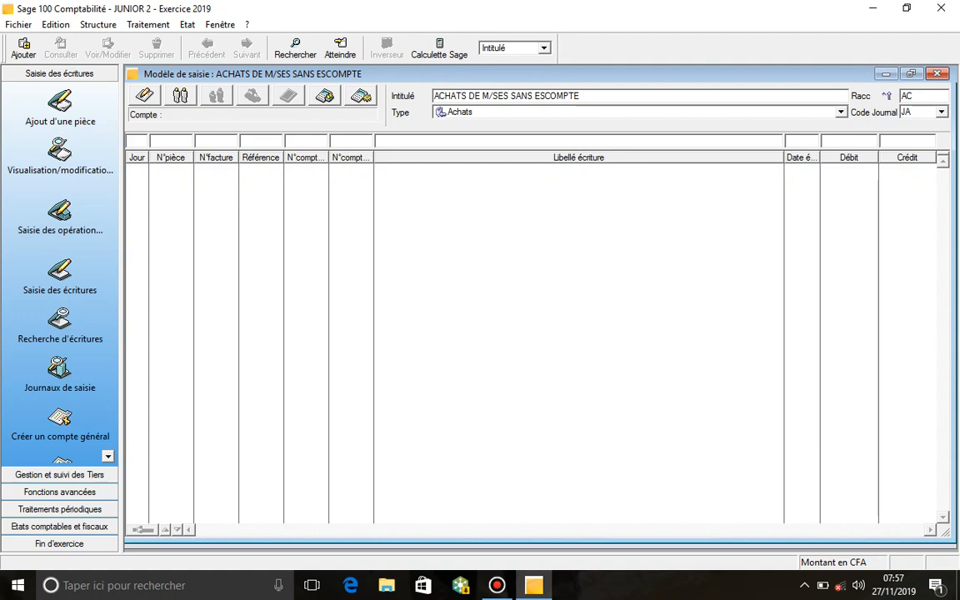
Step: Start the first template line with manual day, piece number, invoice number and reference, and general account 6010000
key(Tab)
key(Tab)
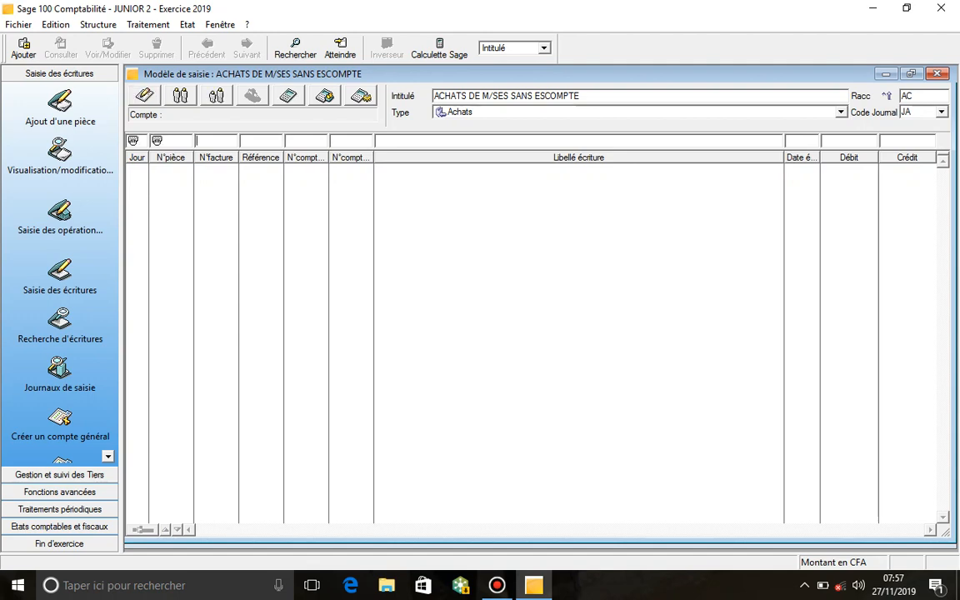
key(Tab)
key(Tab)
text(6010000)
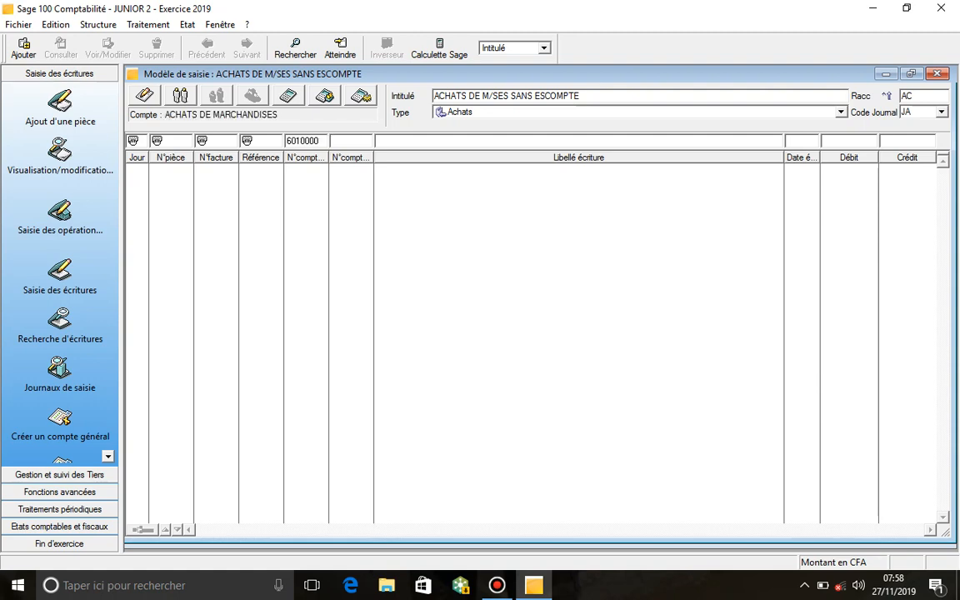
Step: Complete the 6010000 line with manual third-party account, label SVT FACT N°, and manual due date and debit, and save it
key(Tab)
text(SVT FACT N°)
key(Tab)
key(Tab)
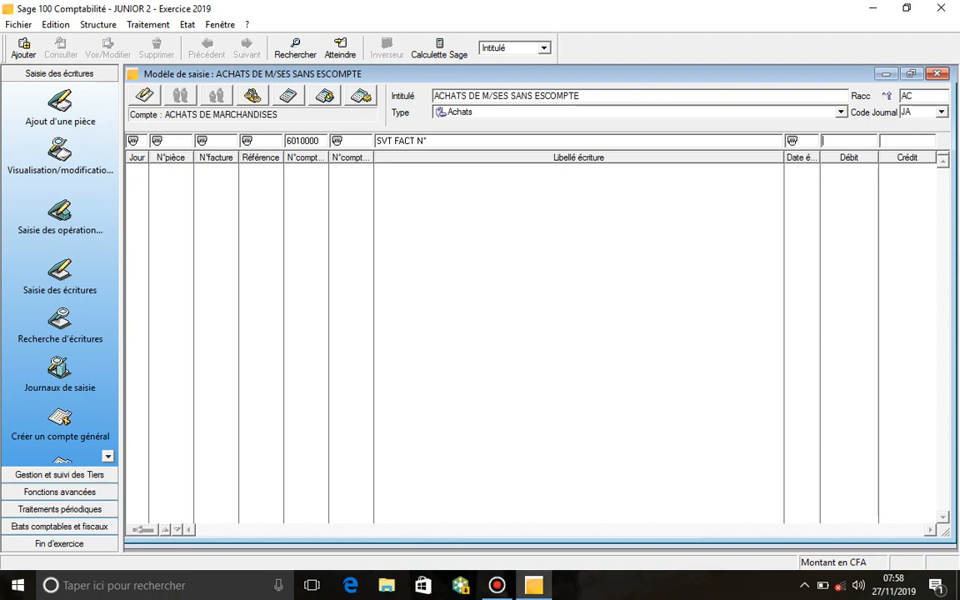
key(Return)
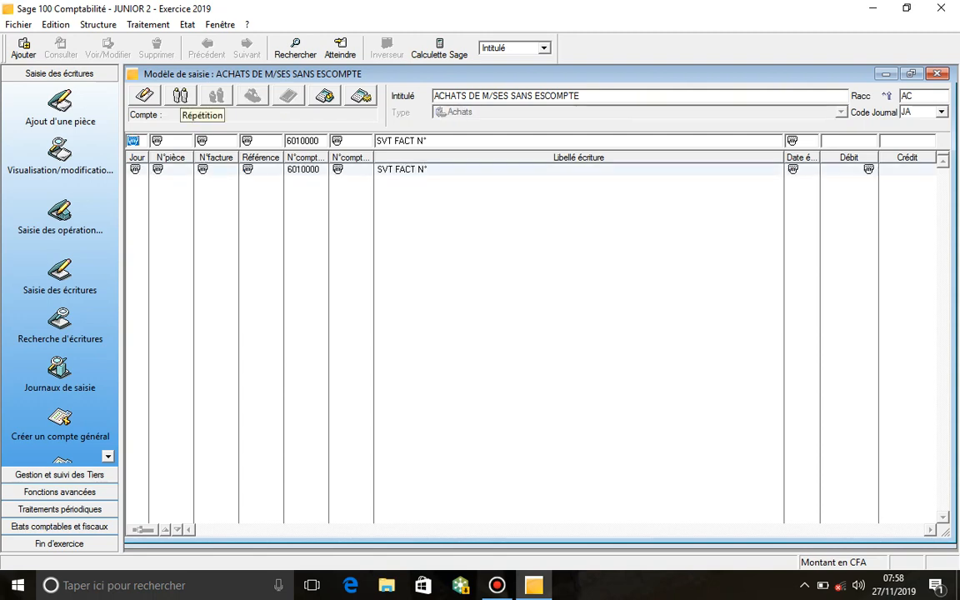
Step: On the second line of the SANS ESCOMPTE template, set day, piece number, invoice number and reference to repeat the previous line
click(180, 95)
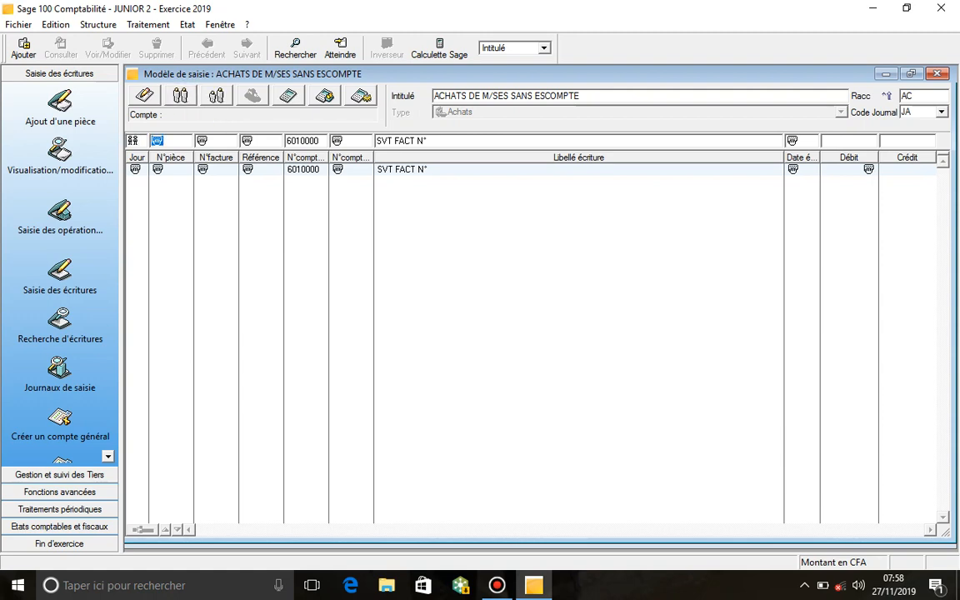
click(180, 95)
key(Tab)
click(180, 95)
key(Tab)
click(180, 95)
key(Tab)
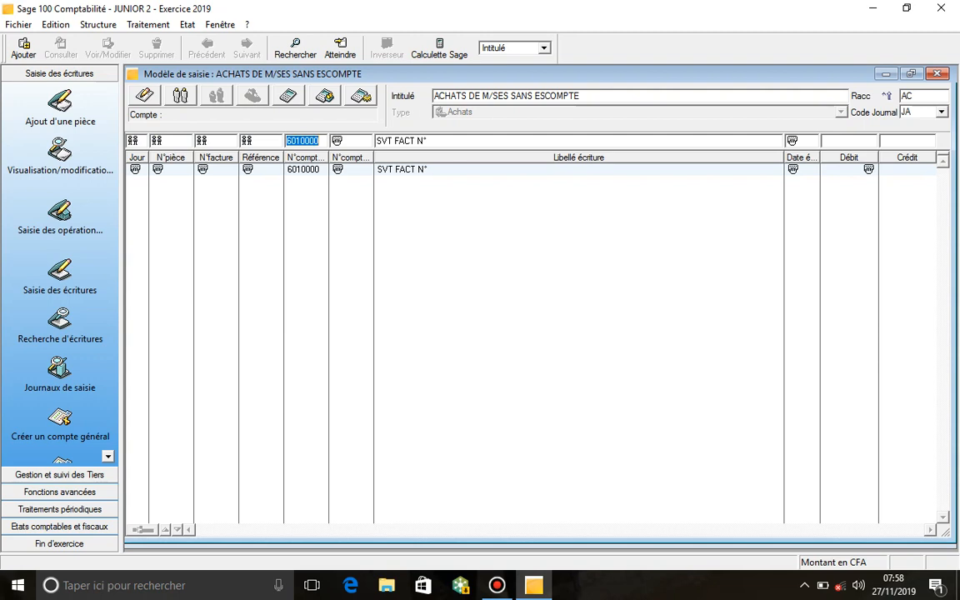
Step: Complete the second line with account 4452000, manual third-party account, repeated label, and manual due date and debit, and save it
text(4452)
key(Tab)
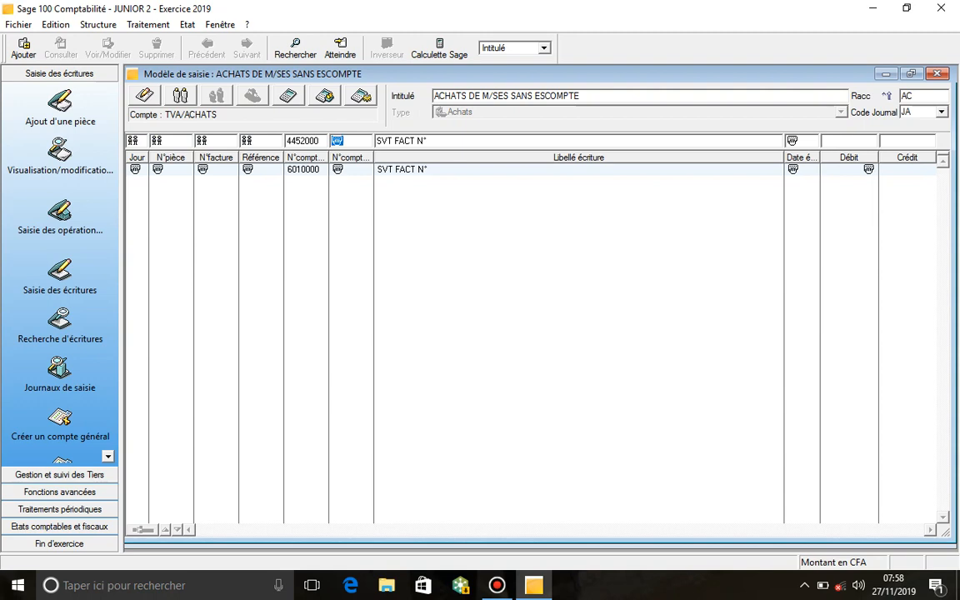
key(Tab)
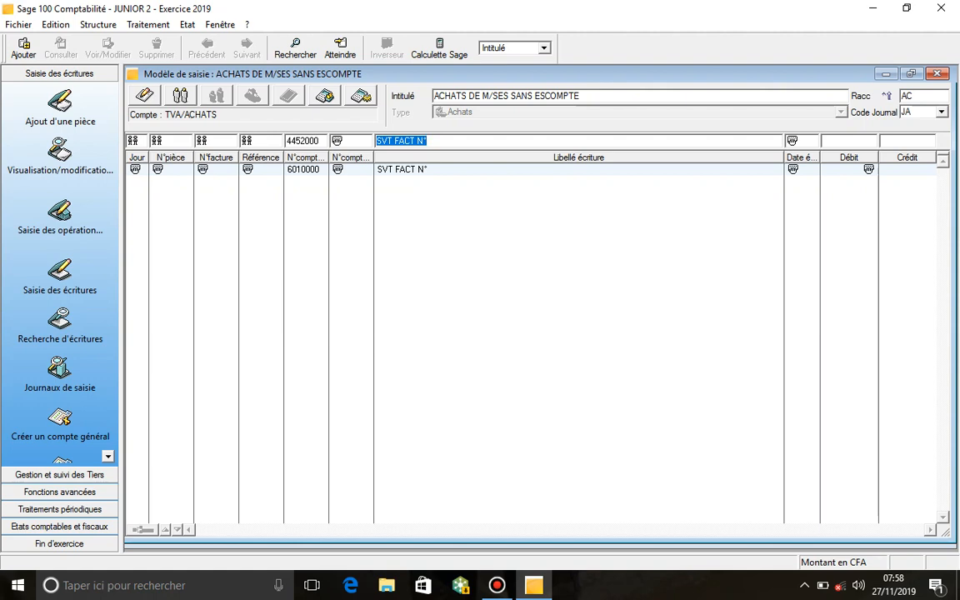
key(Delete)
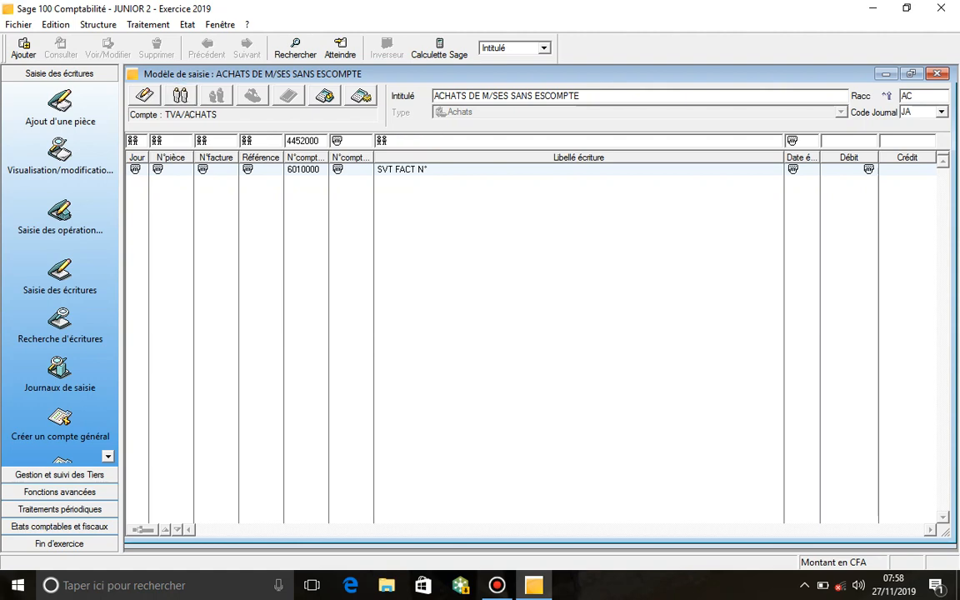
key(Tab)
key(Tab)
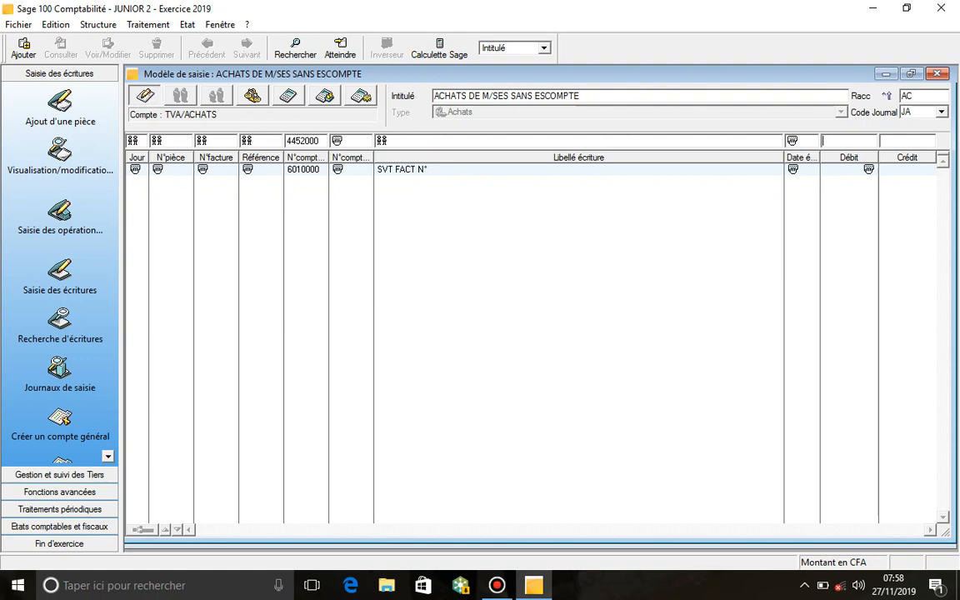
key(Tab)
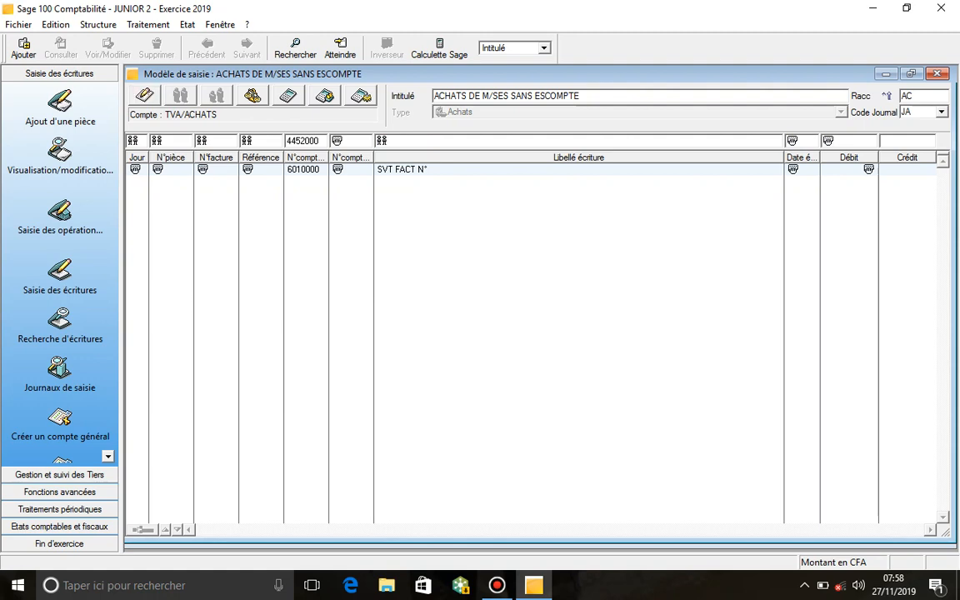
key(Tab)
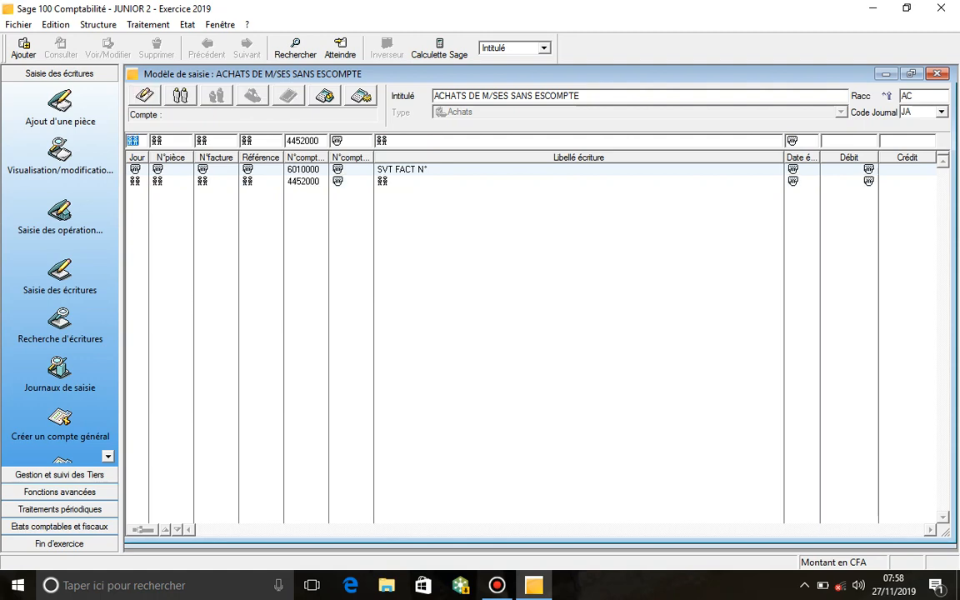
Step: Start the third line with general account 4010000 and manual third-party account, keeping day, piece number, invoice number and reference repeated
key(Tab)
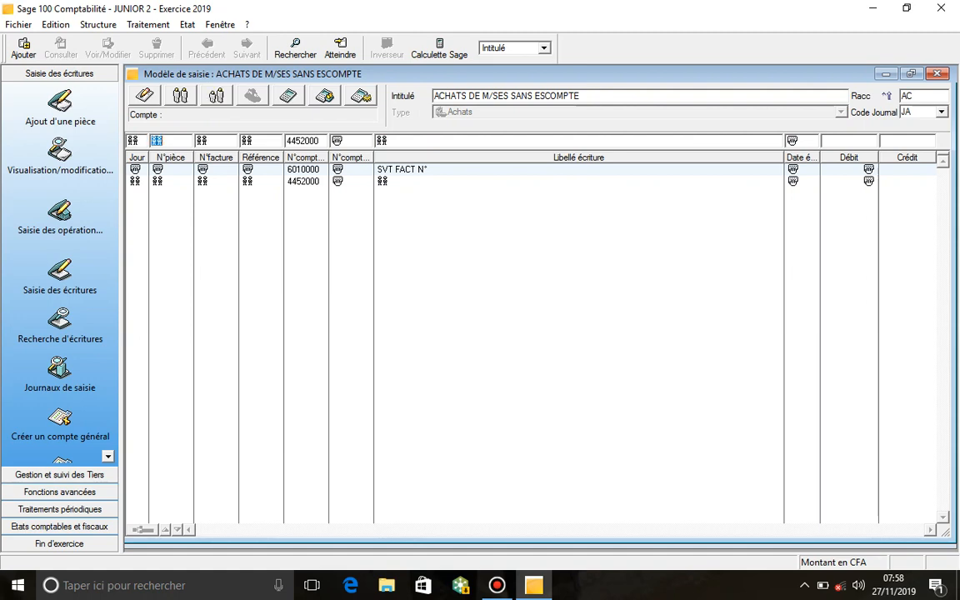
key(Tab)
key(Tab)
key(Tab)
text(401)
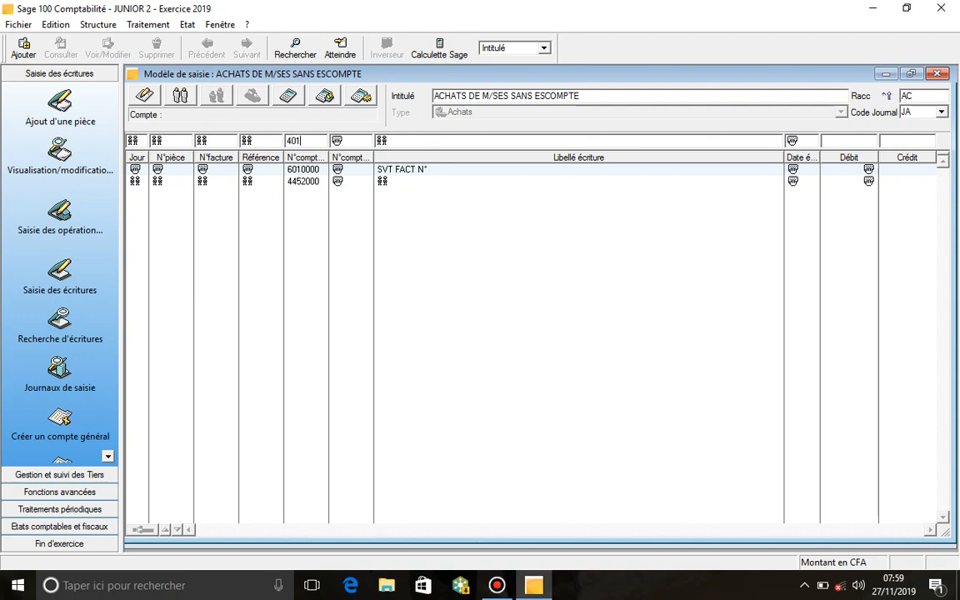
key(Tab)
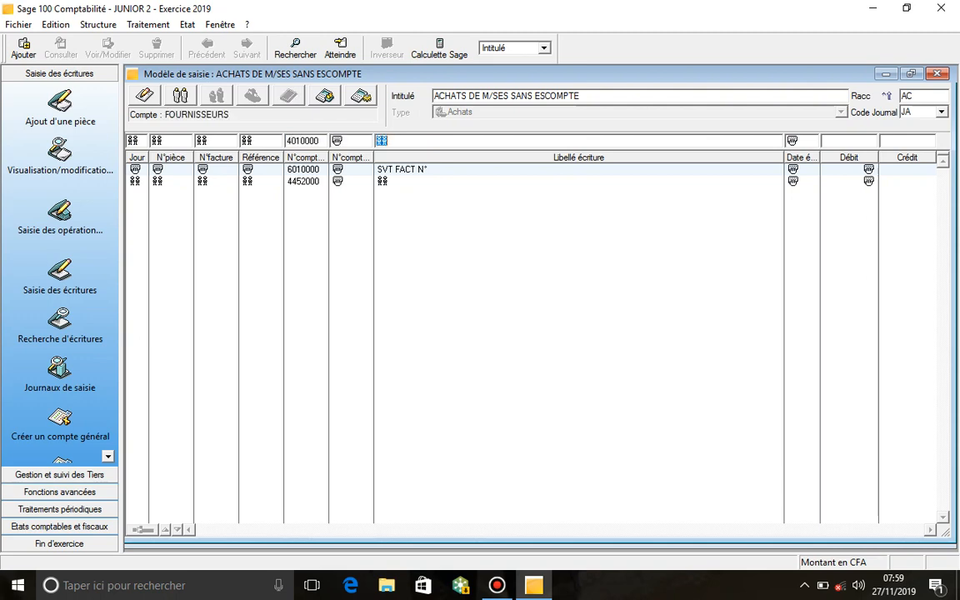
Step: Complete the 4010000 line with repeated label, manual due date and manual credit entry, and save it
key(Tab)
key(Tab)
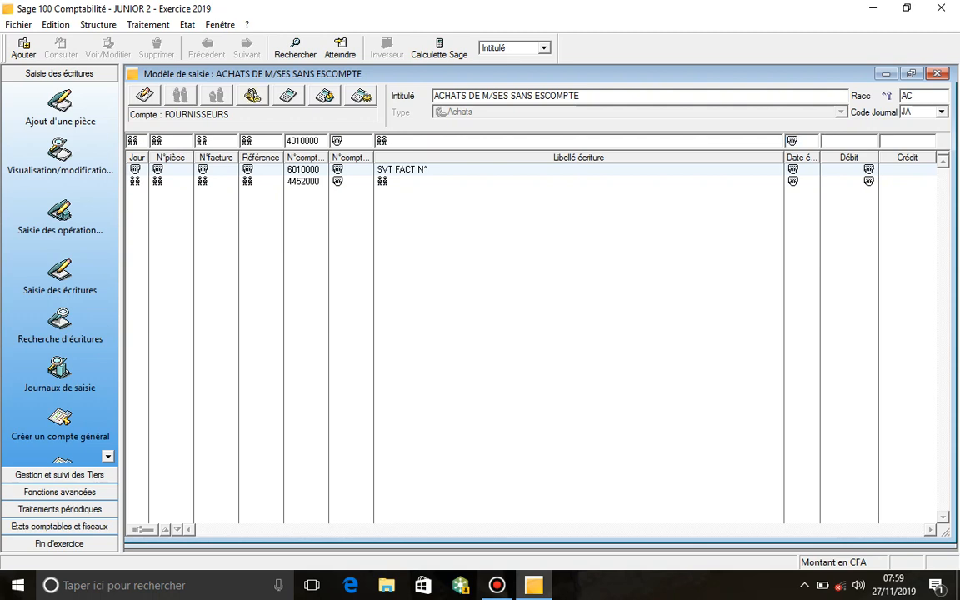
key(Tab)
key(Return)
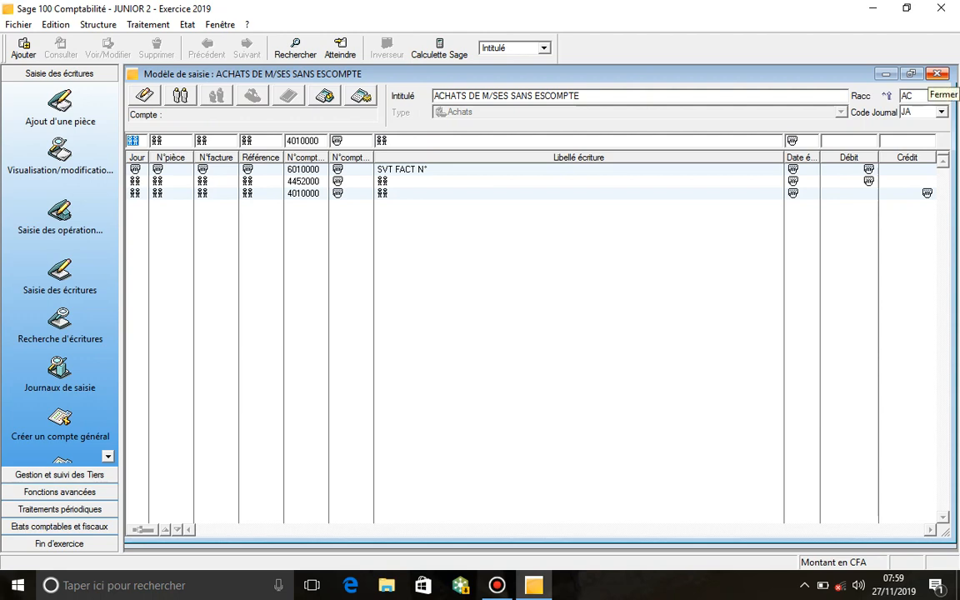
Step: Close the entry template windows and apply the ACHATS DE M/SES AVEC ESCOMPTE template in the November 2019 purchase journal
click(937, 74)
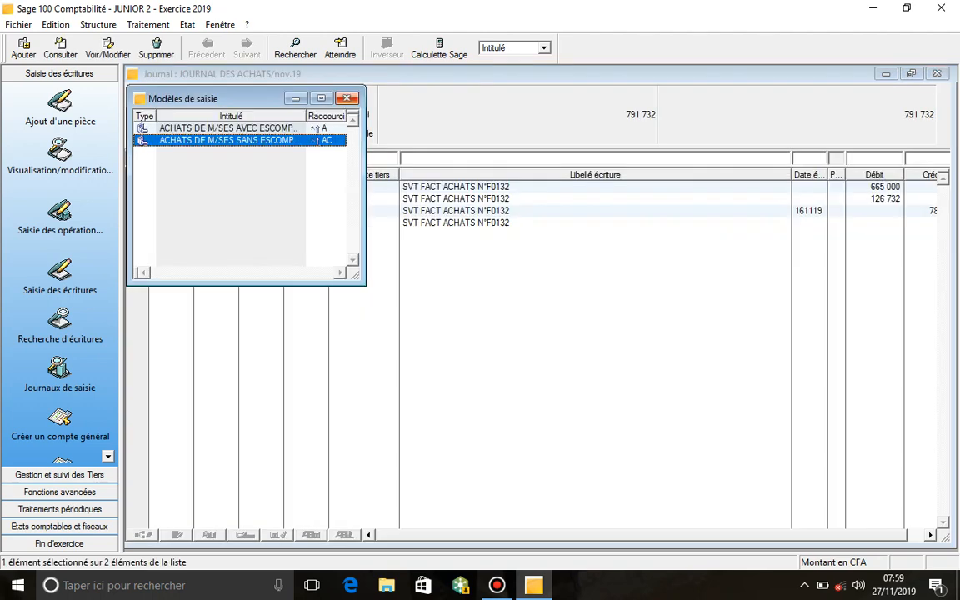
click(347, 99)
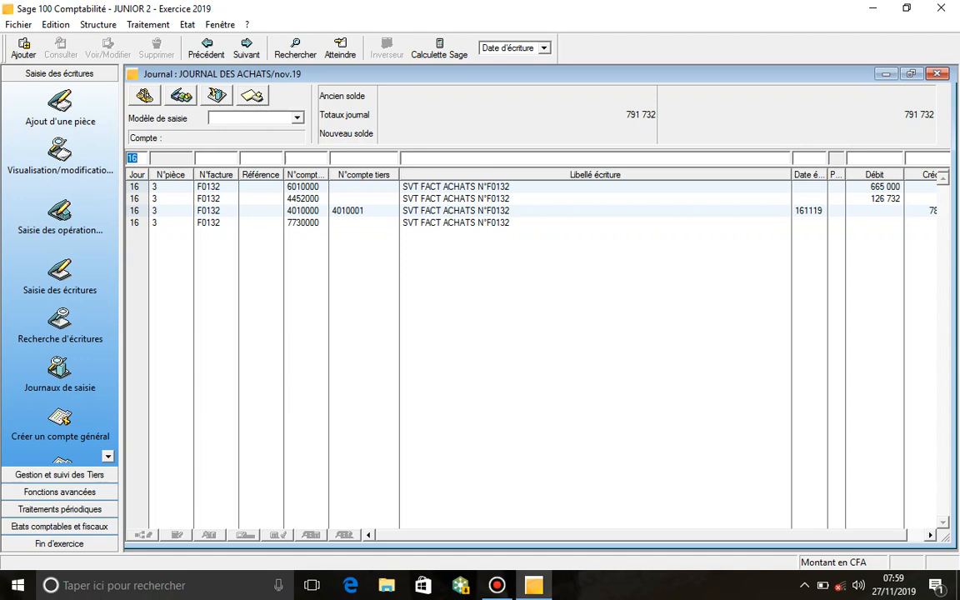
click(238, 118)
key(Return)
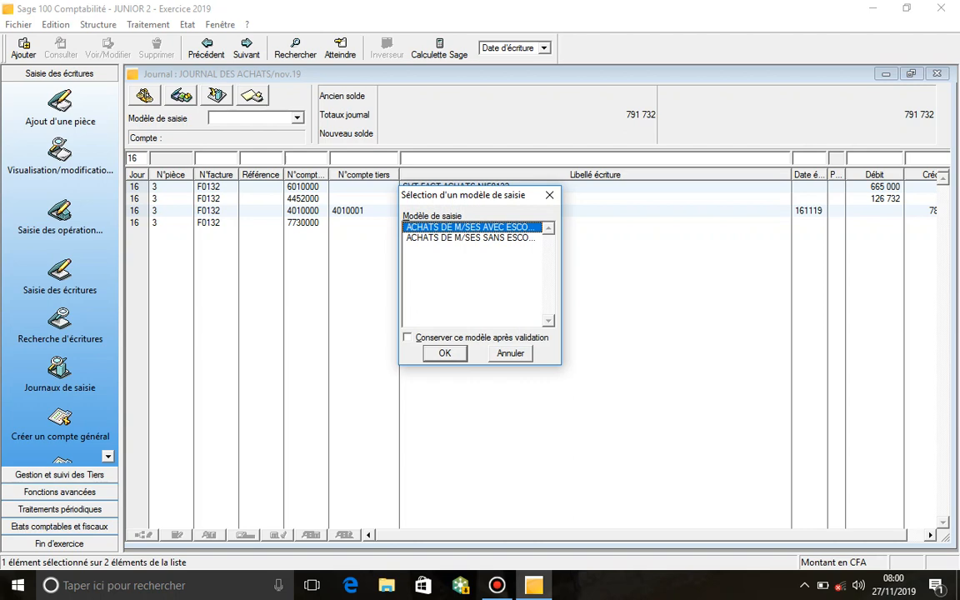
key(Return)
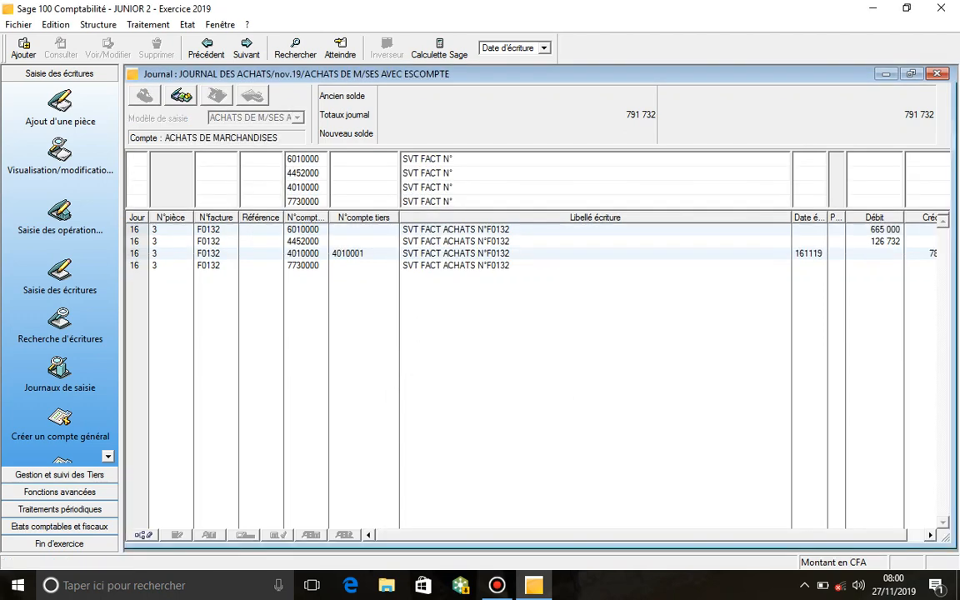
Step: Fill in day 16 and invoice number F0132 for the lines of the discount template entry
text(16)
key(Return)
text(F0132)
key(Return)
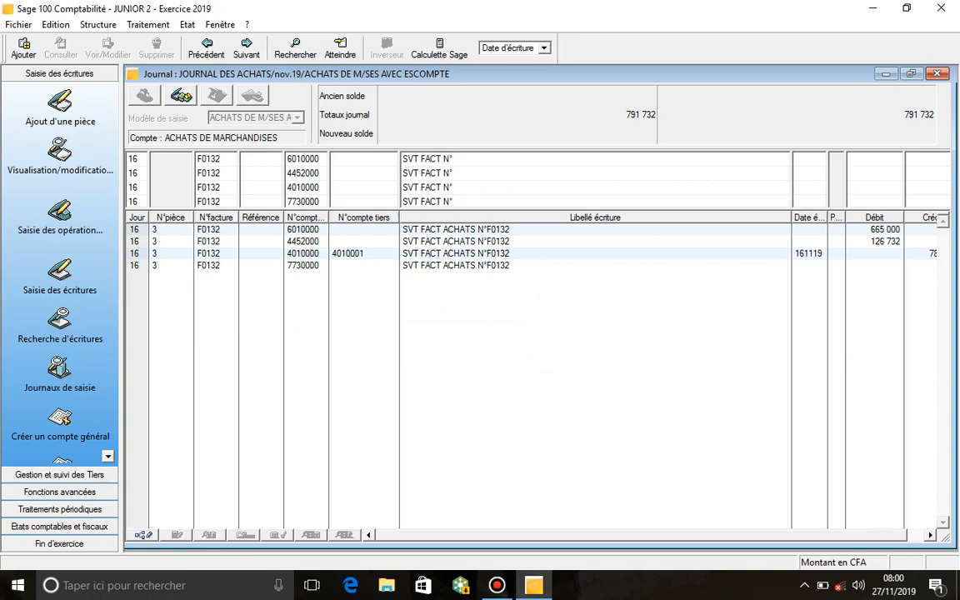
click(874, 173)
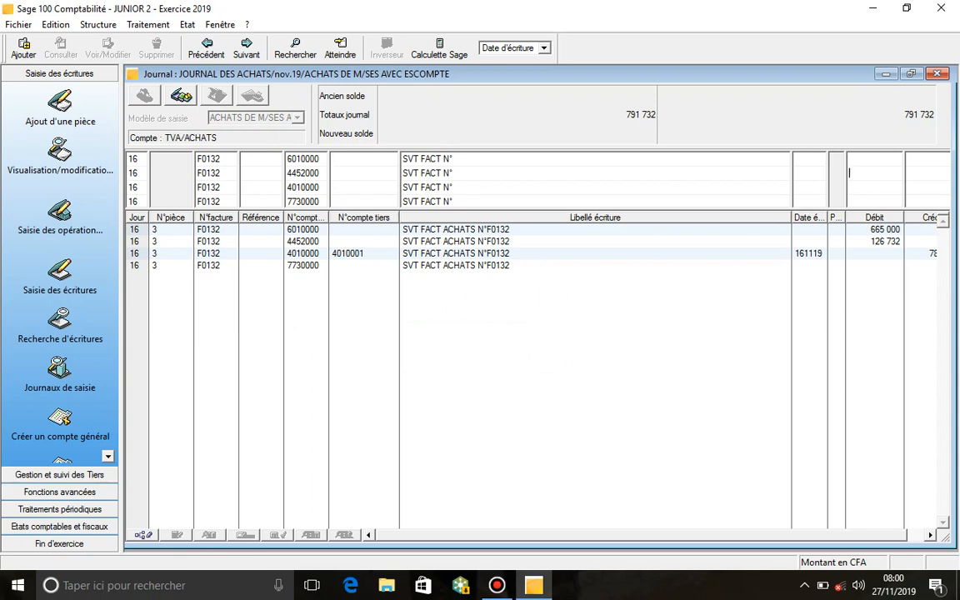
Step: Assign FOURNISSEUR A (4010001) as the third-party account on the 4010000 line
click(359, 187)
key(Return)
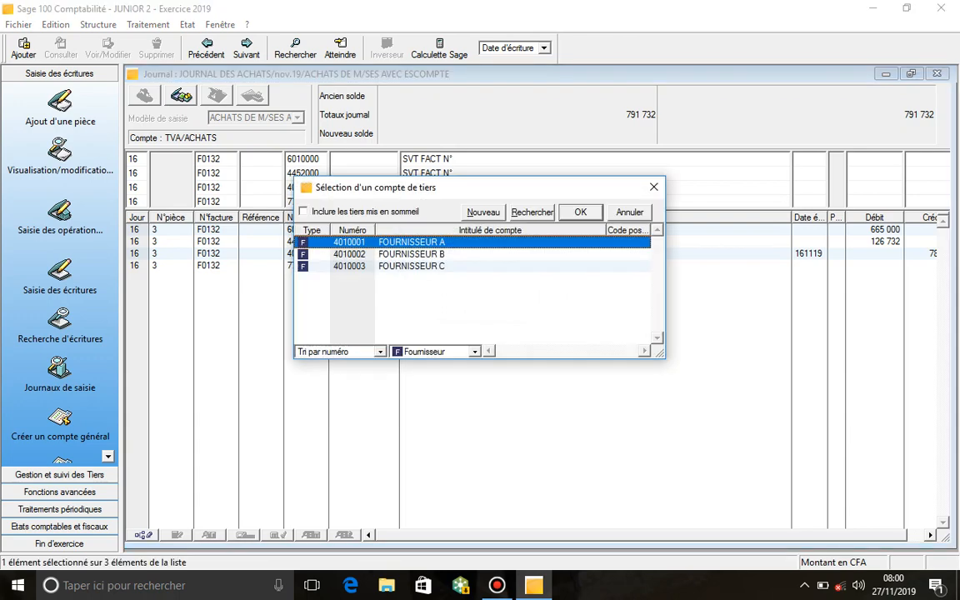
key(Return)
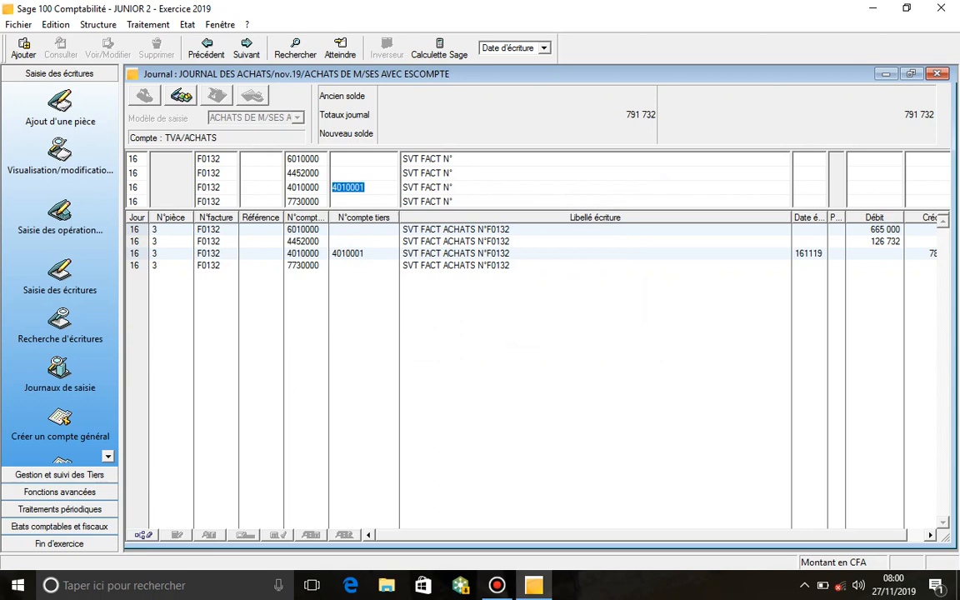
click(921, 188)
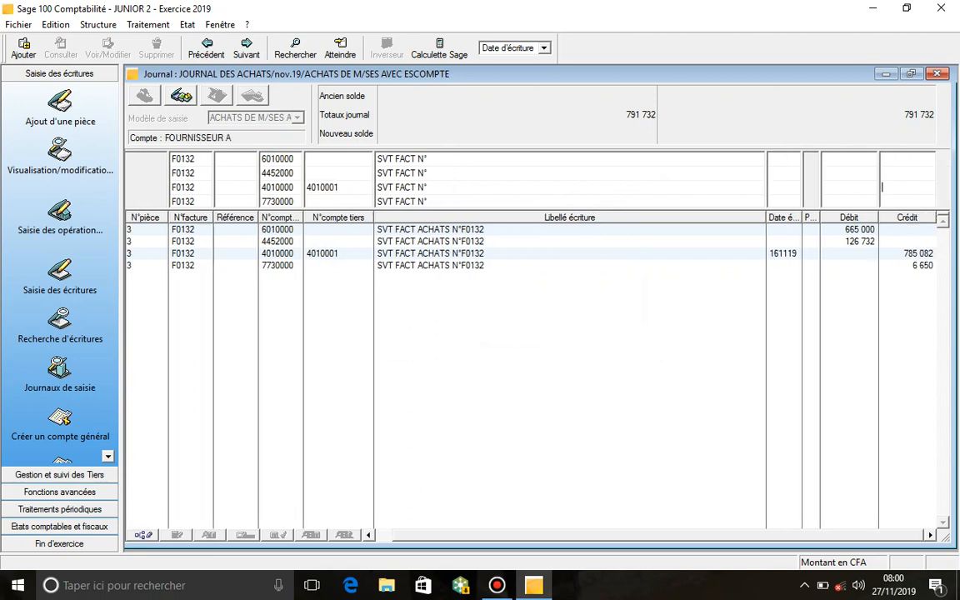
Step: Complete the entry label as SVT FACT N°F0132, starting from the 6010000 line
click(429, 158)
text(F0132)
key(Tab)
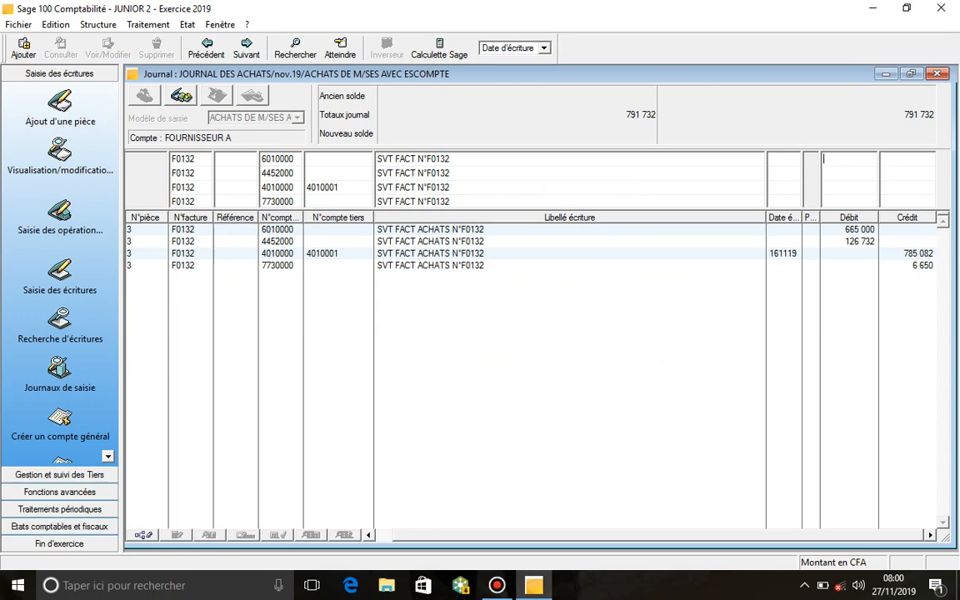
Step: Enter debit amounts of 665000 on the 6010000 line and 126732 on the 4452000 line
text(665000)
key(Return)
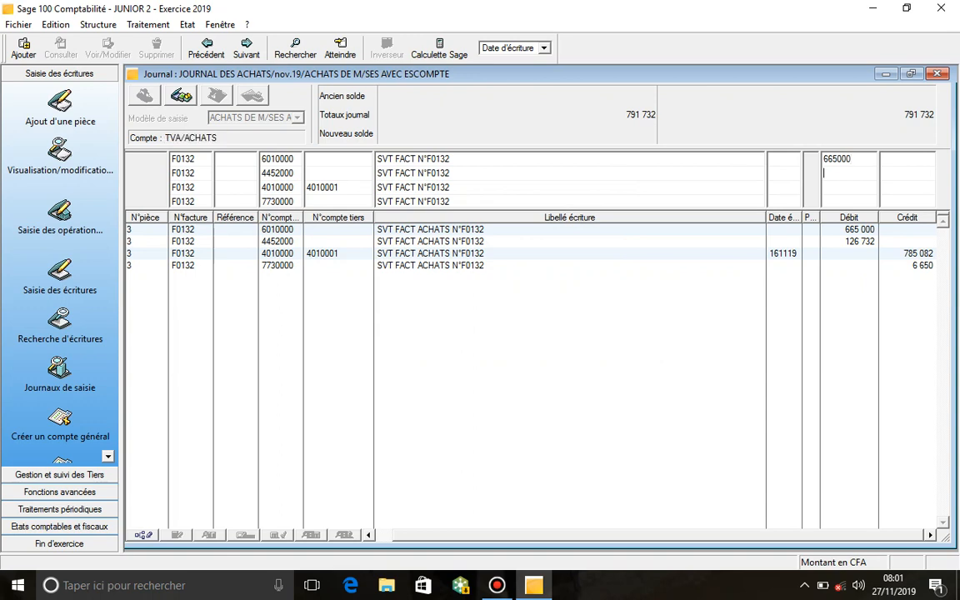
text(126732)
click(340, 188)
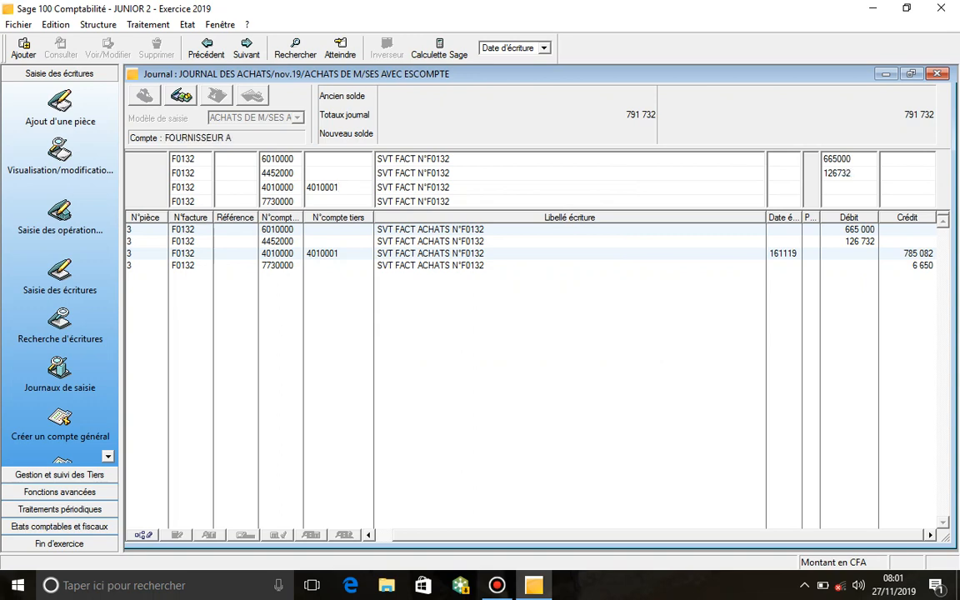
Step: Enter credit amounts of 785082 on the 4010000 line and 6650 on the 7730000 line, and submit the entry
click(899, 188)
text(785082)
click(907, 202)
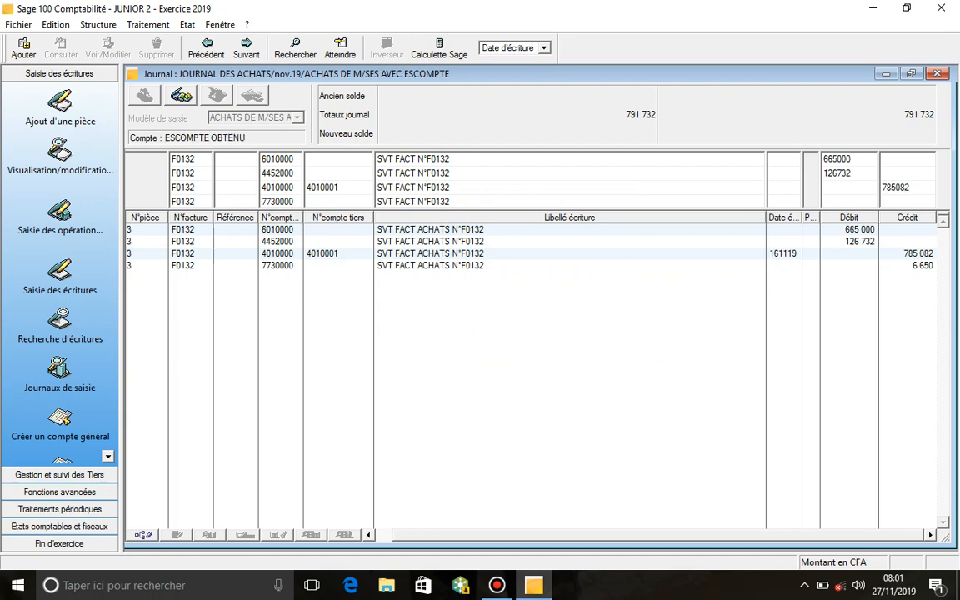
text(6650)
key(Return)
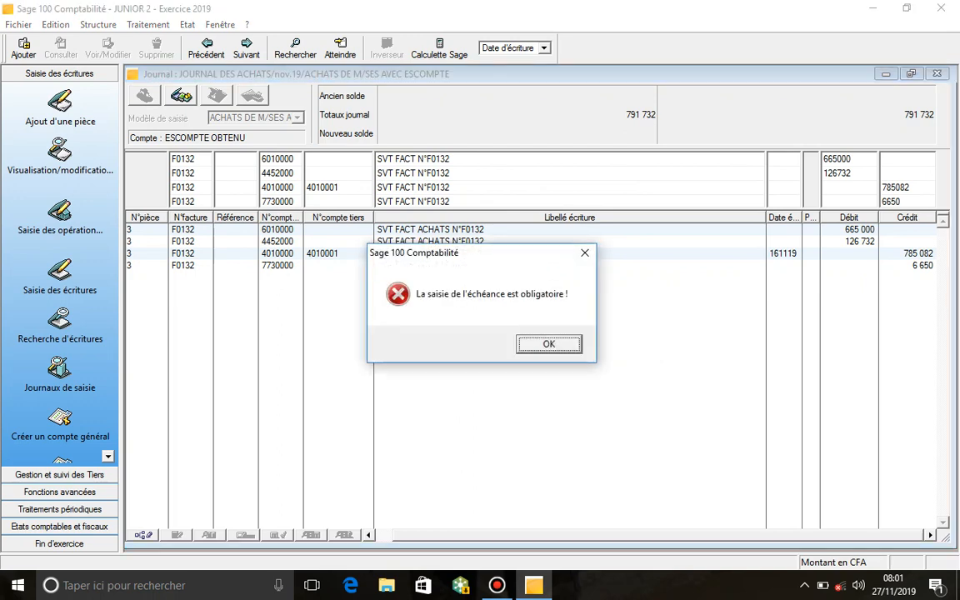
Step: Record the entry with due date 161119 on the 4010000 supplier line, and close the purchase journal
key(Return)
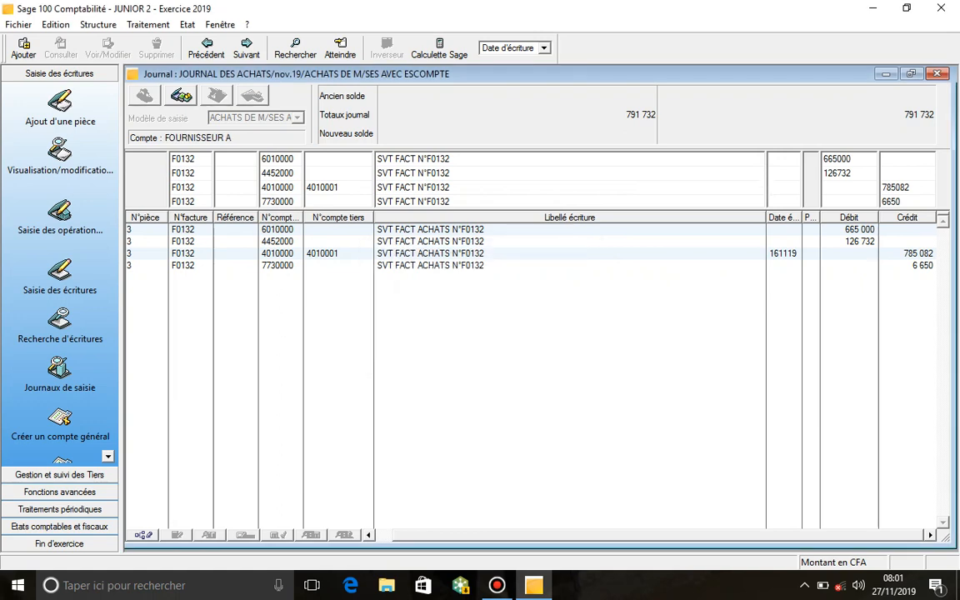
text(161119)
key(Return)
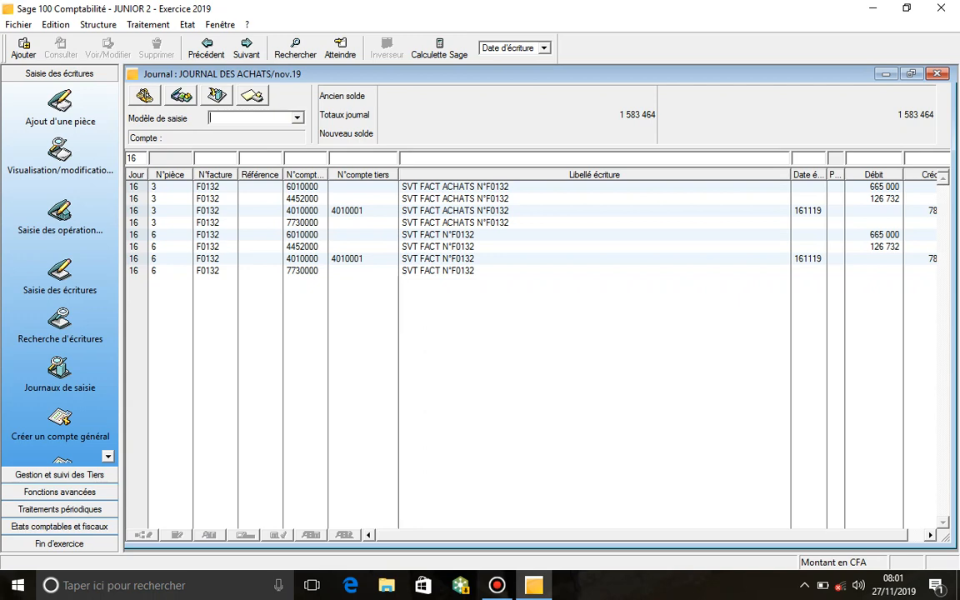
key(Escape)
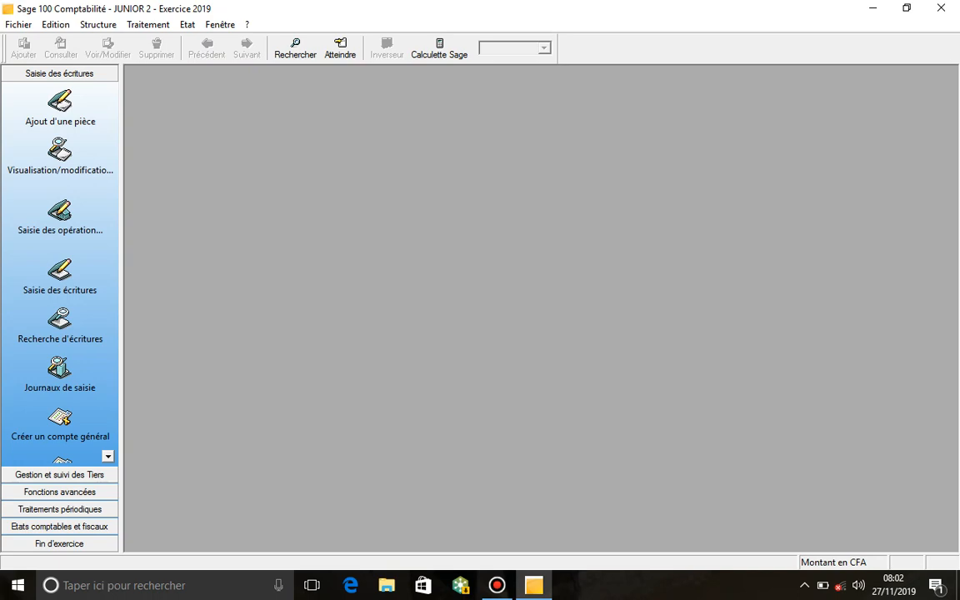
click(497, 585)
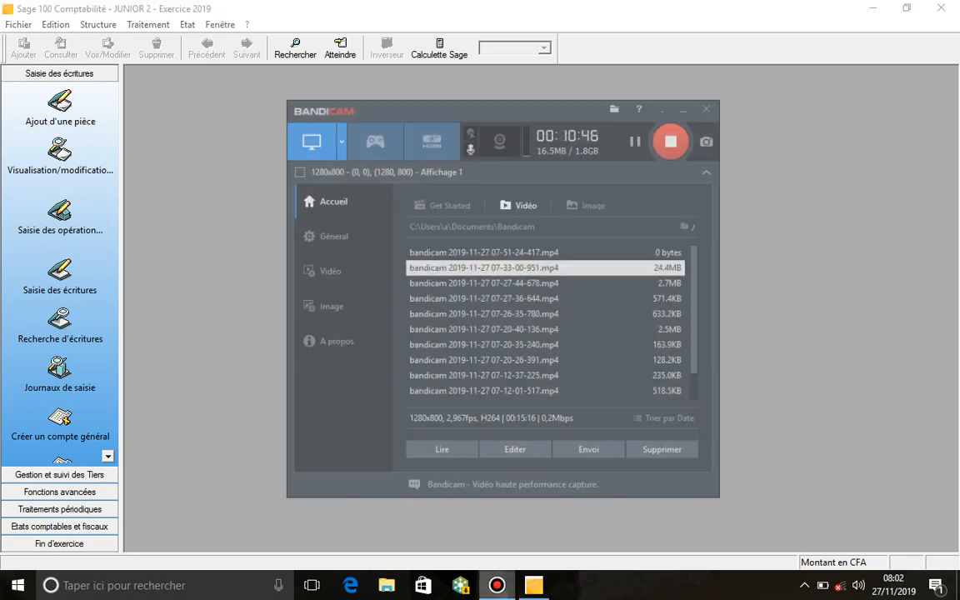